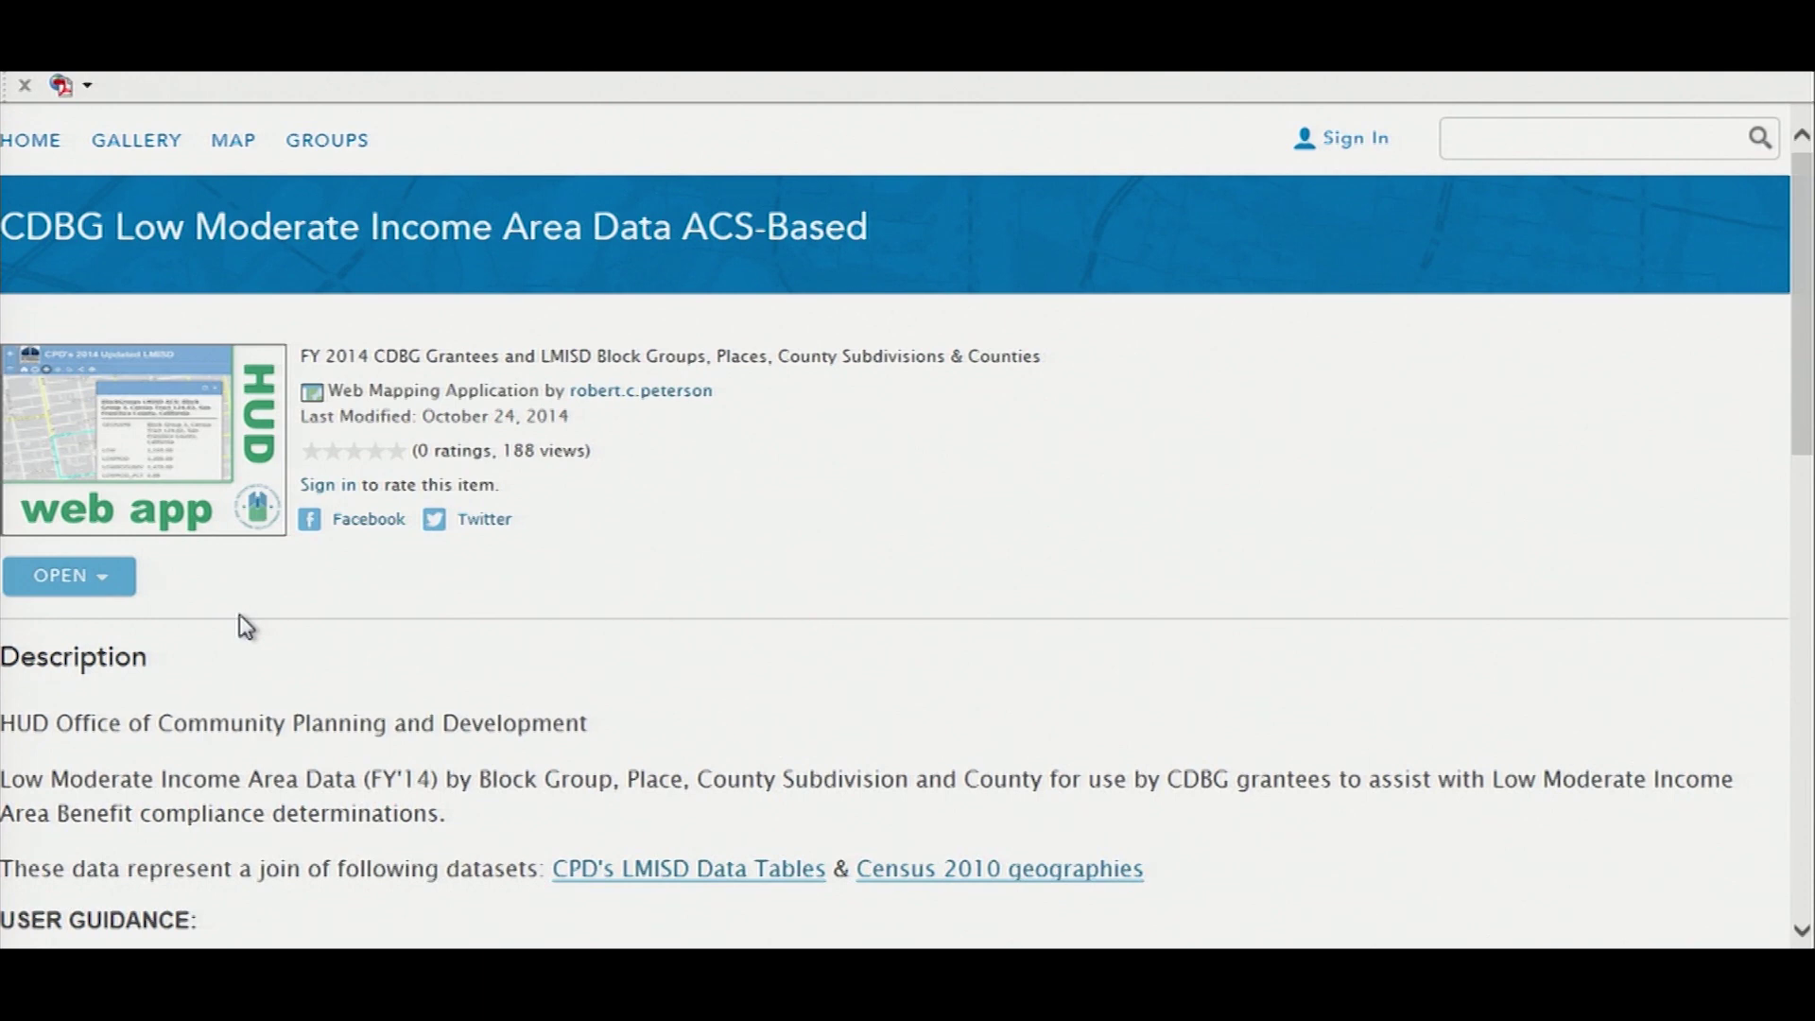
Step: Launch the CDBG Low Moderate Income Area Data item as its web application
left_click(43, 584)
left_click(98, 619)
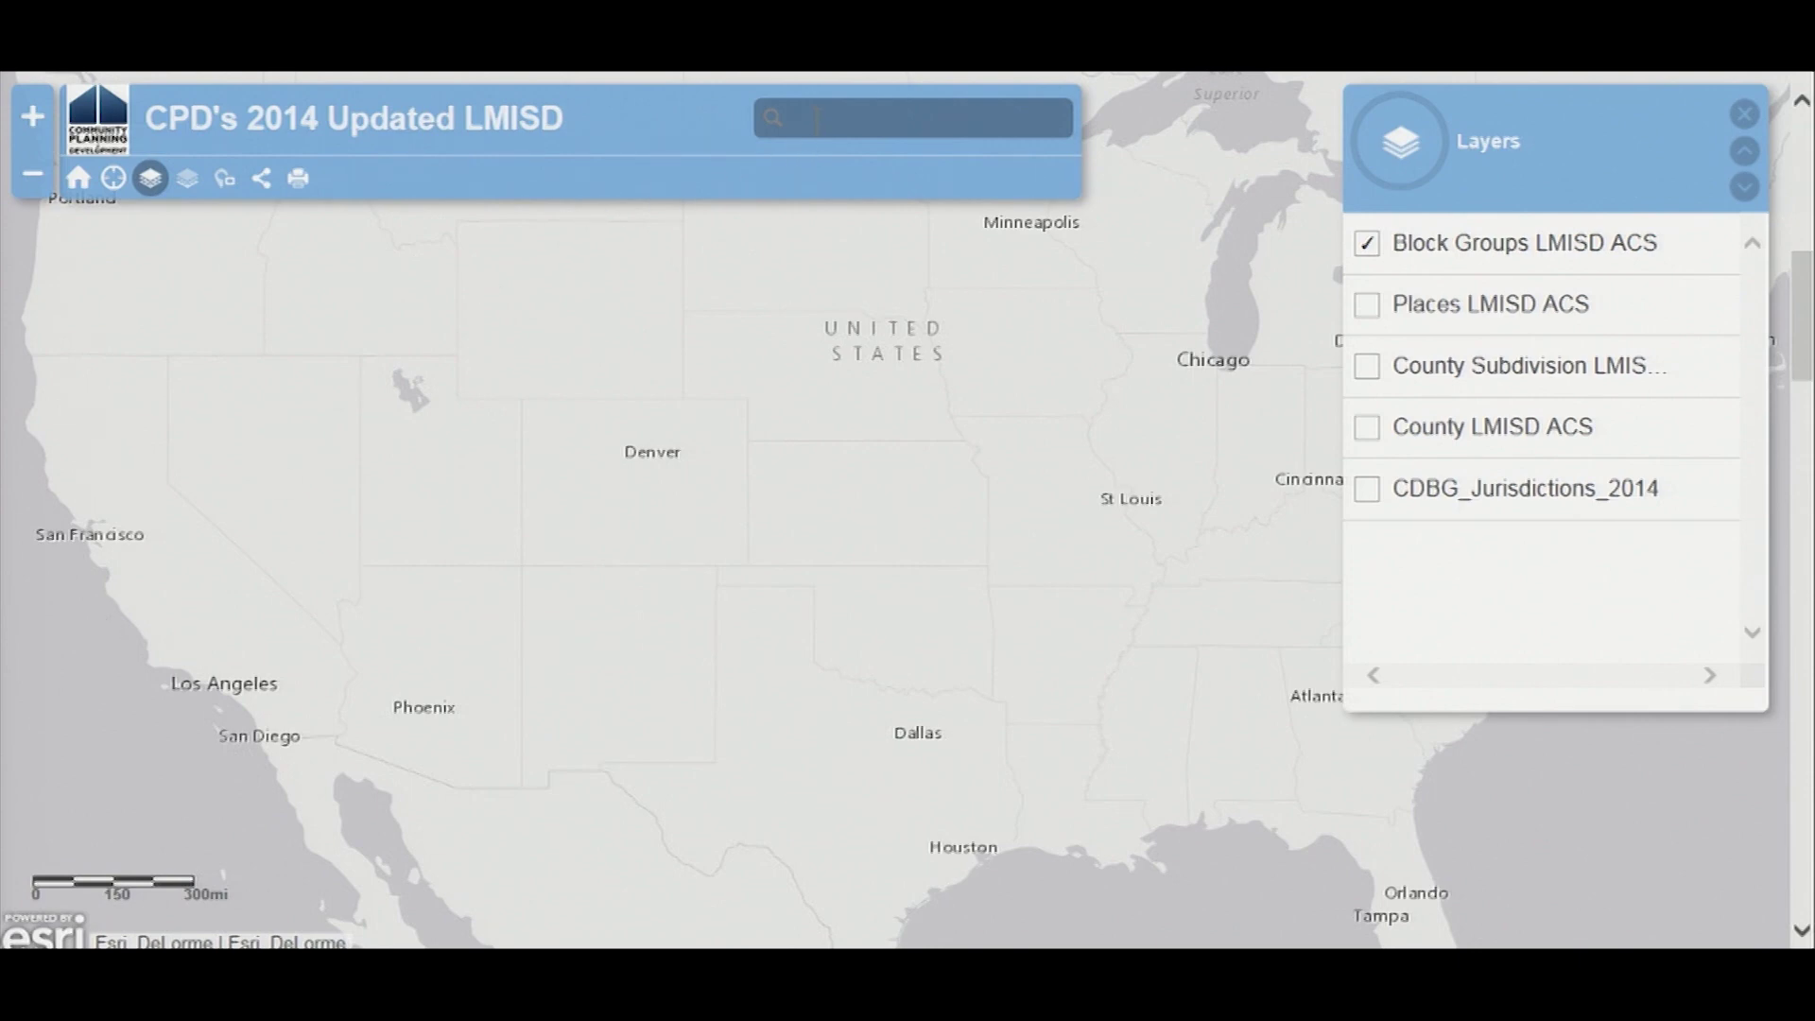
Step: Search for Washington, DC and zoom in until the Block Groups LMISD ACS boundaries appear
type("Was")
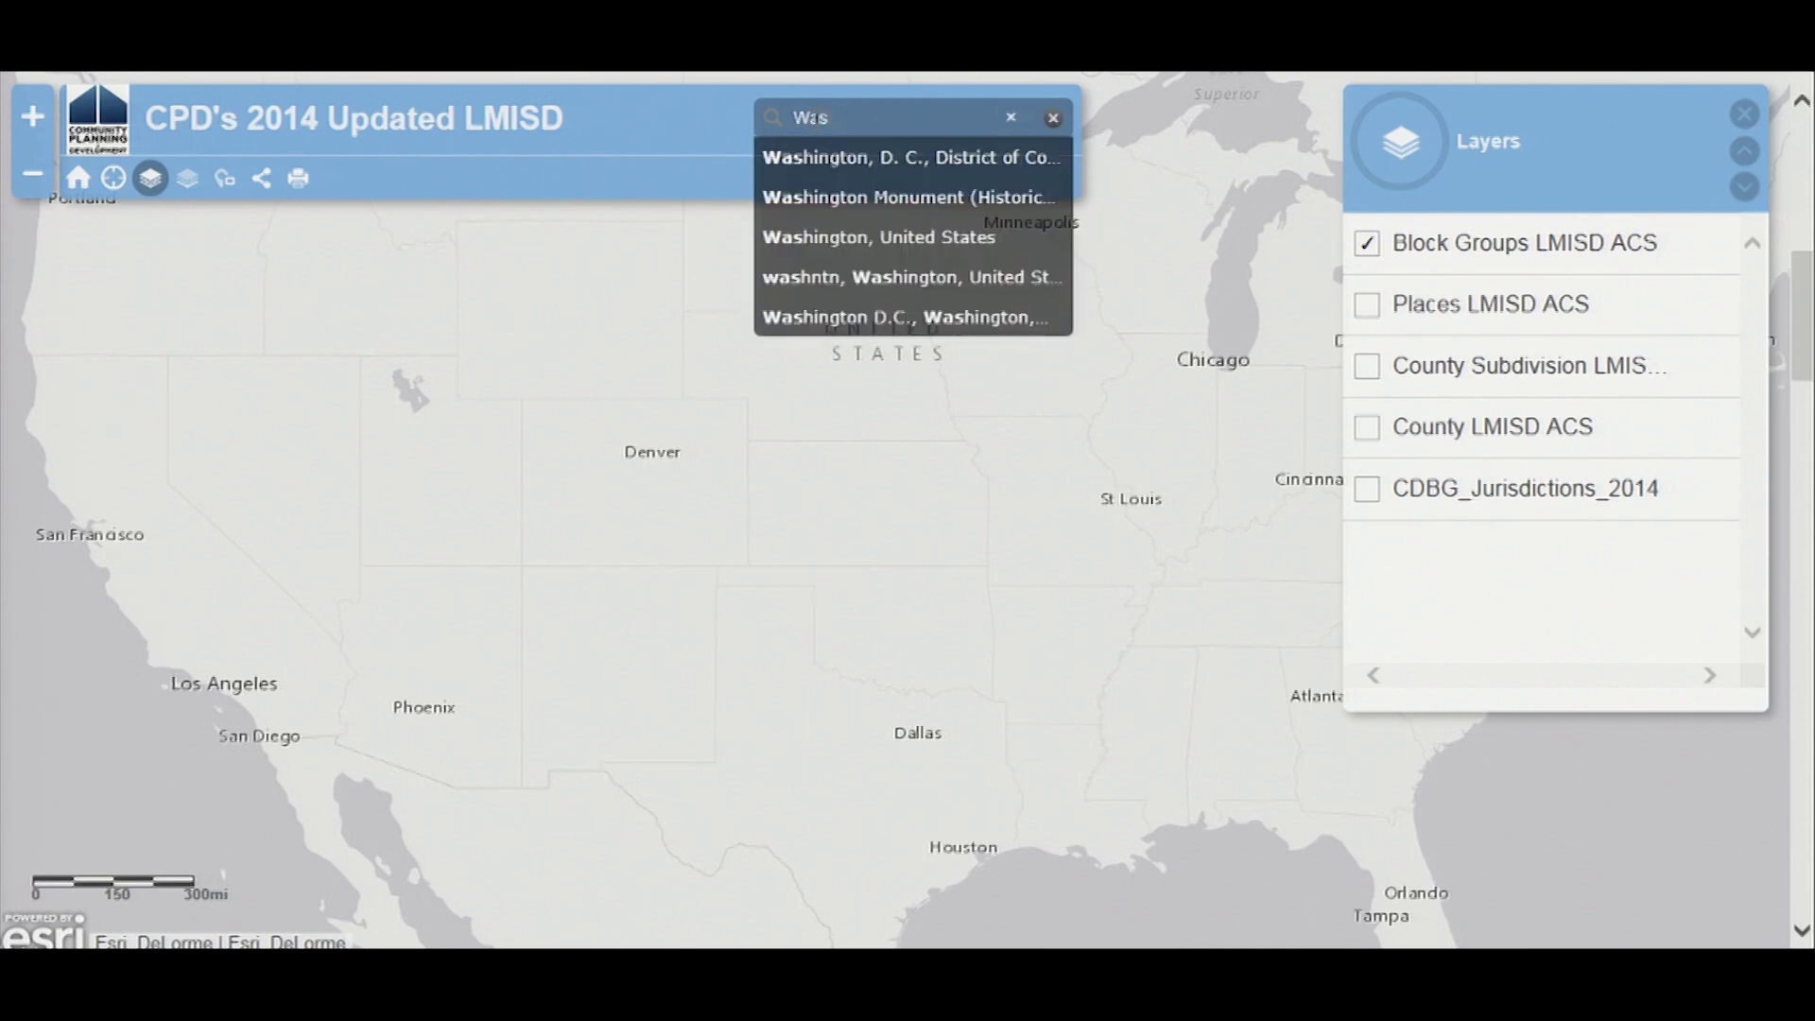
type("hing")
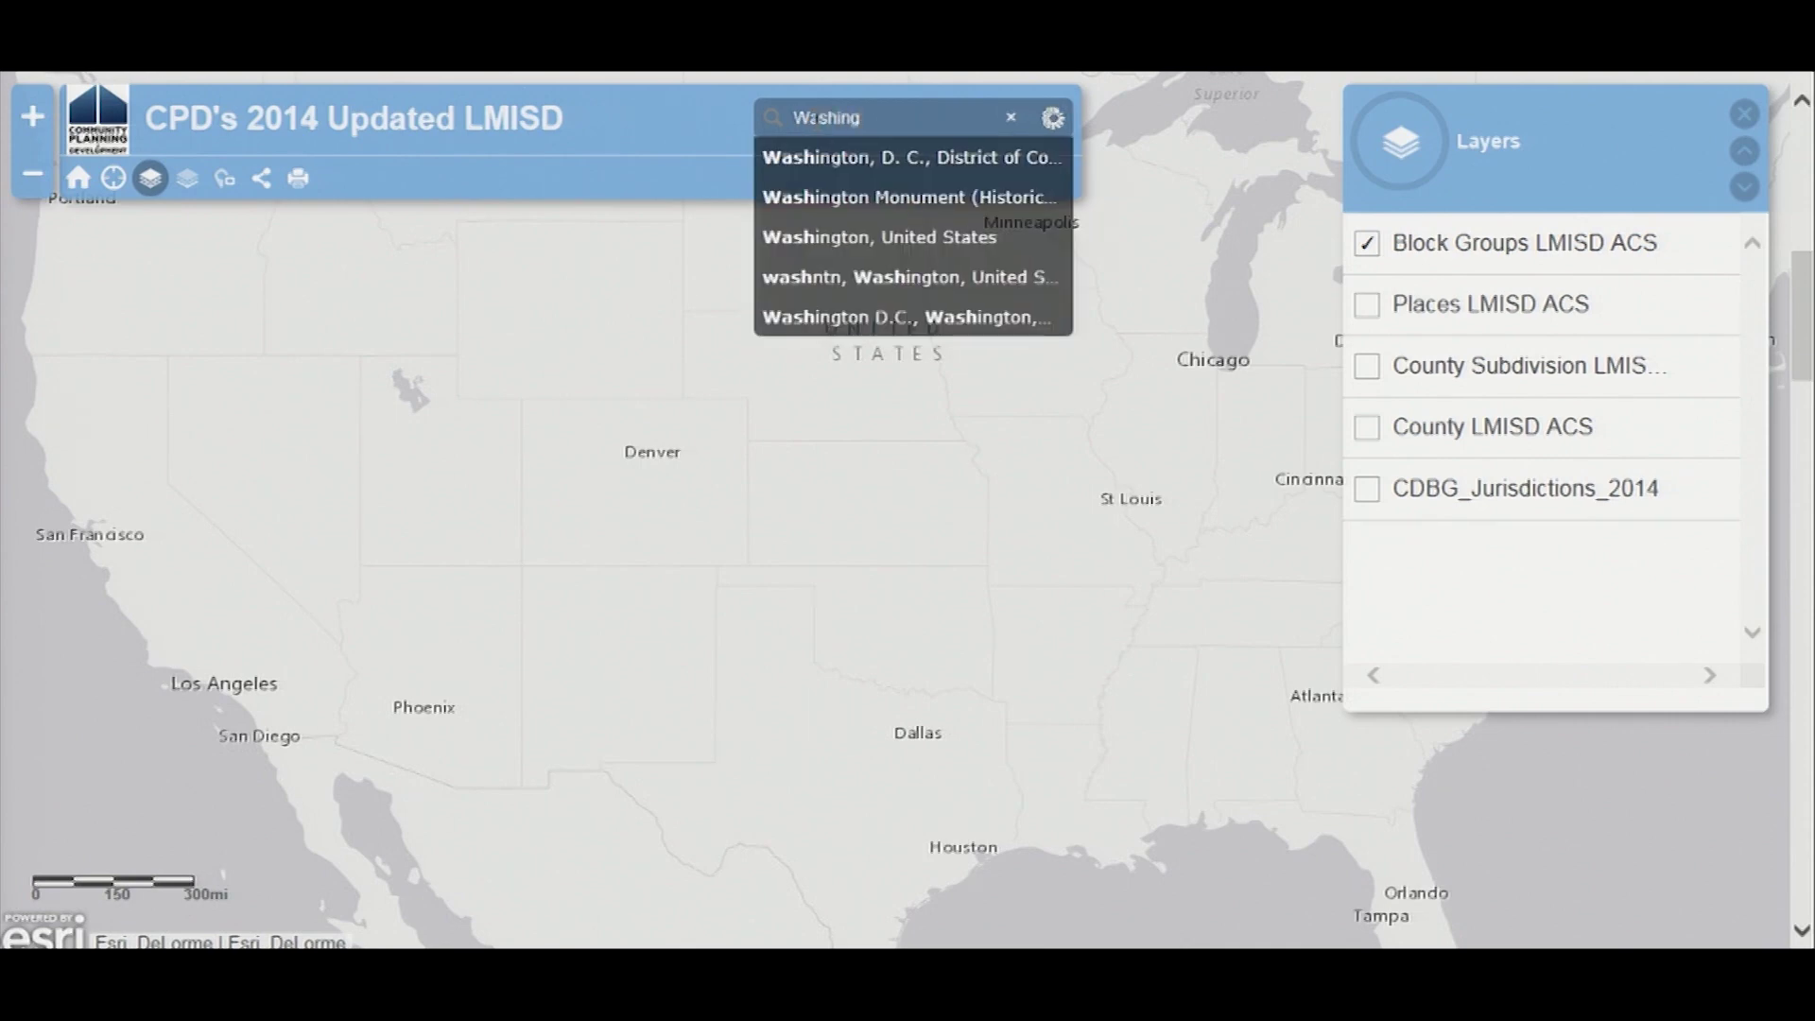
type("ton, DC")
key("Return")
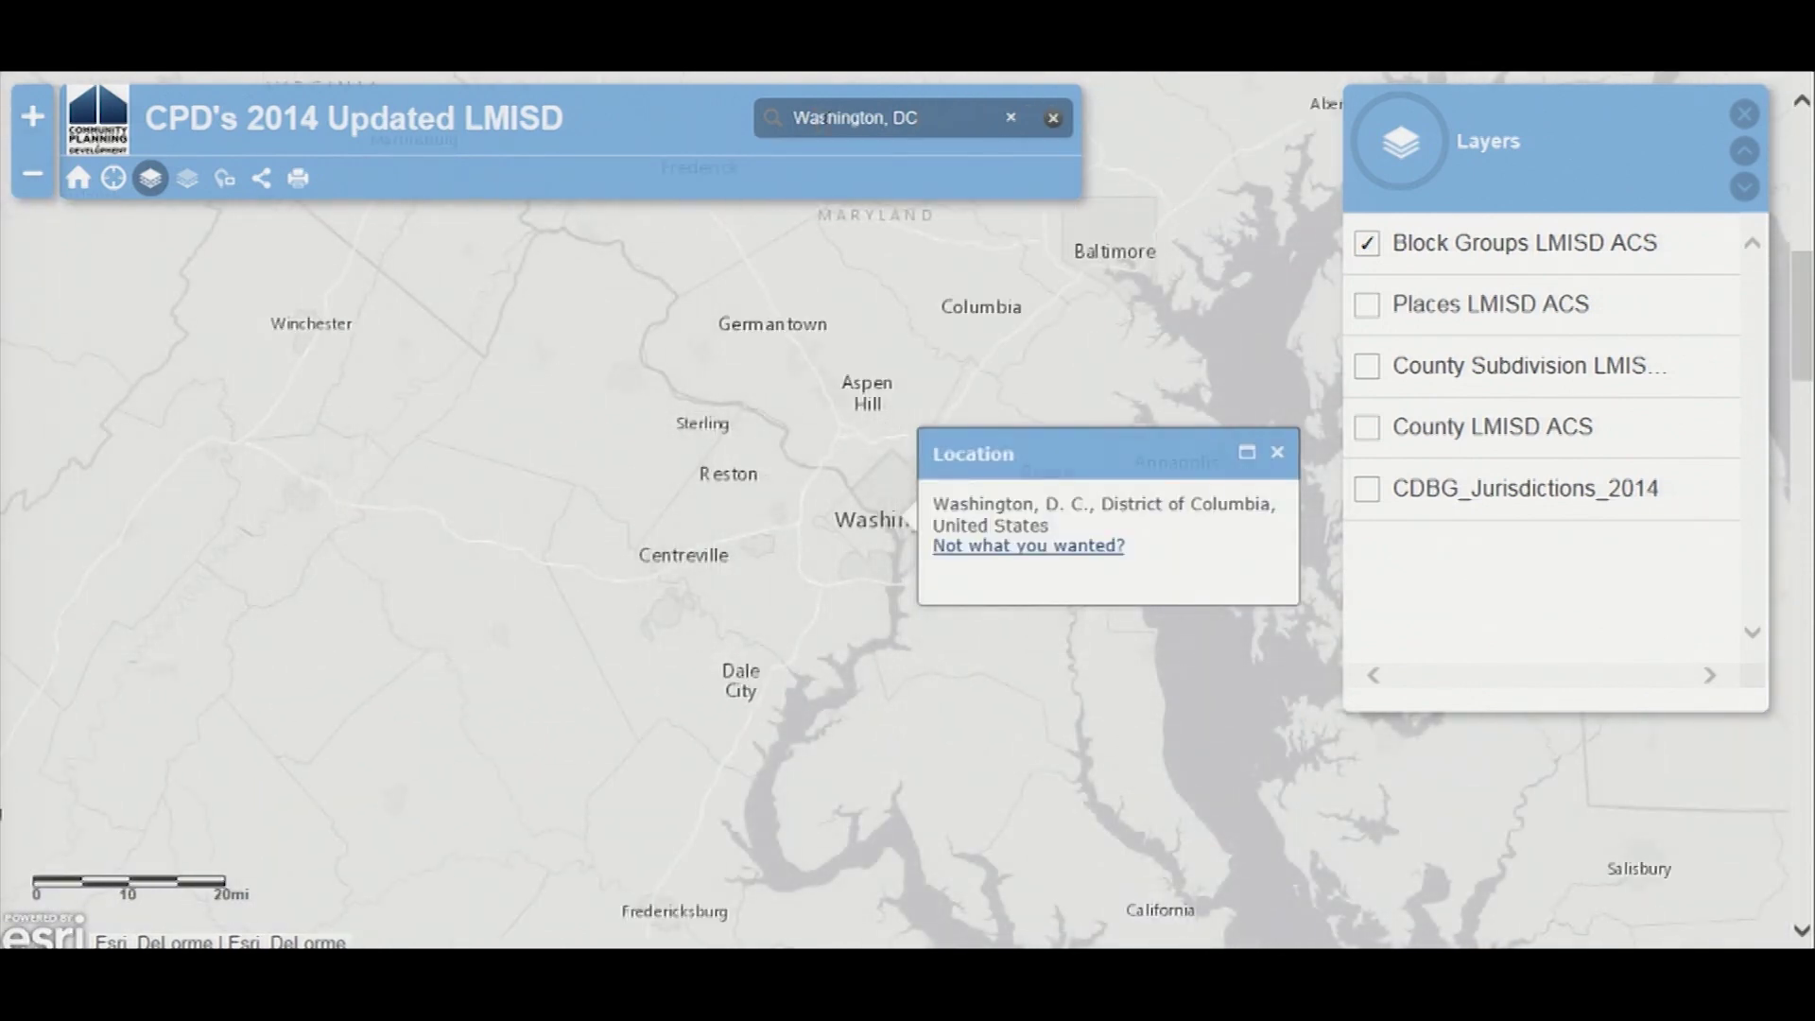
left_click(1277, 452)
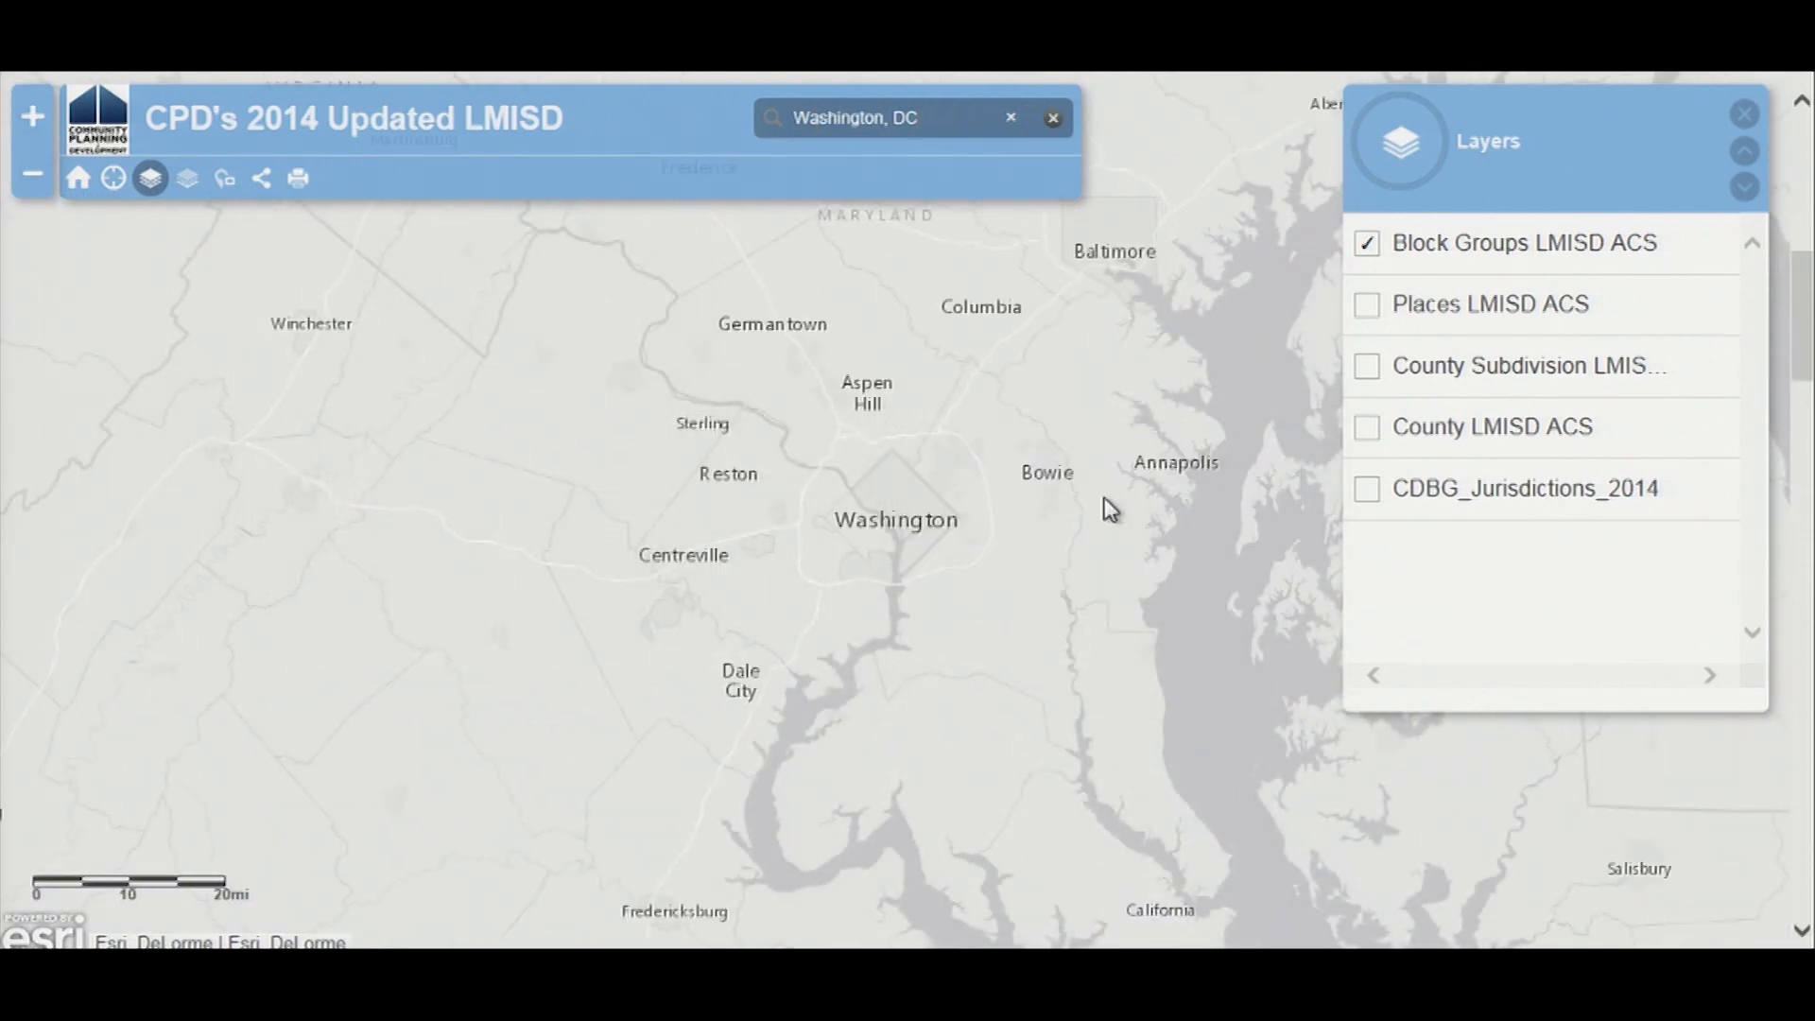
scroll(935, 501, "up", 2)
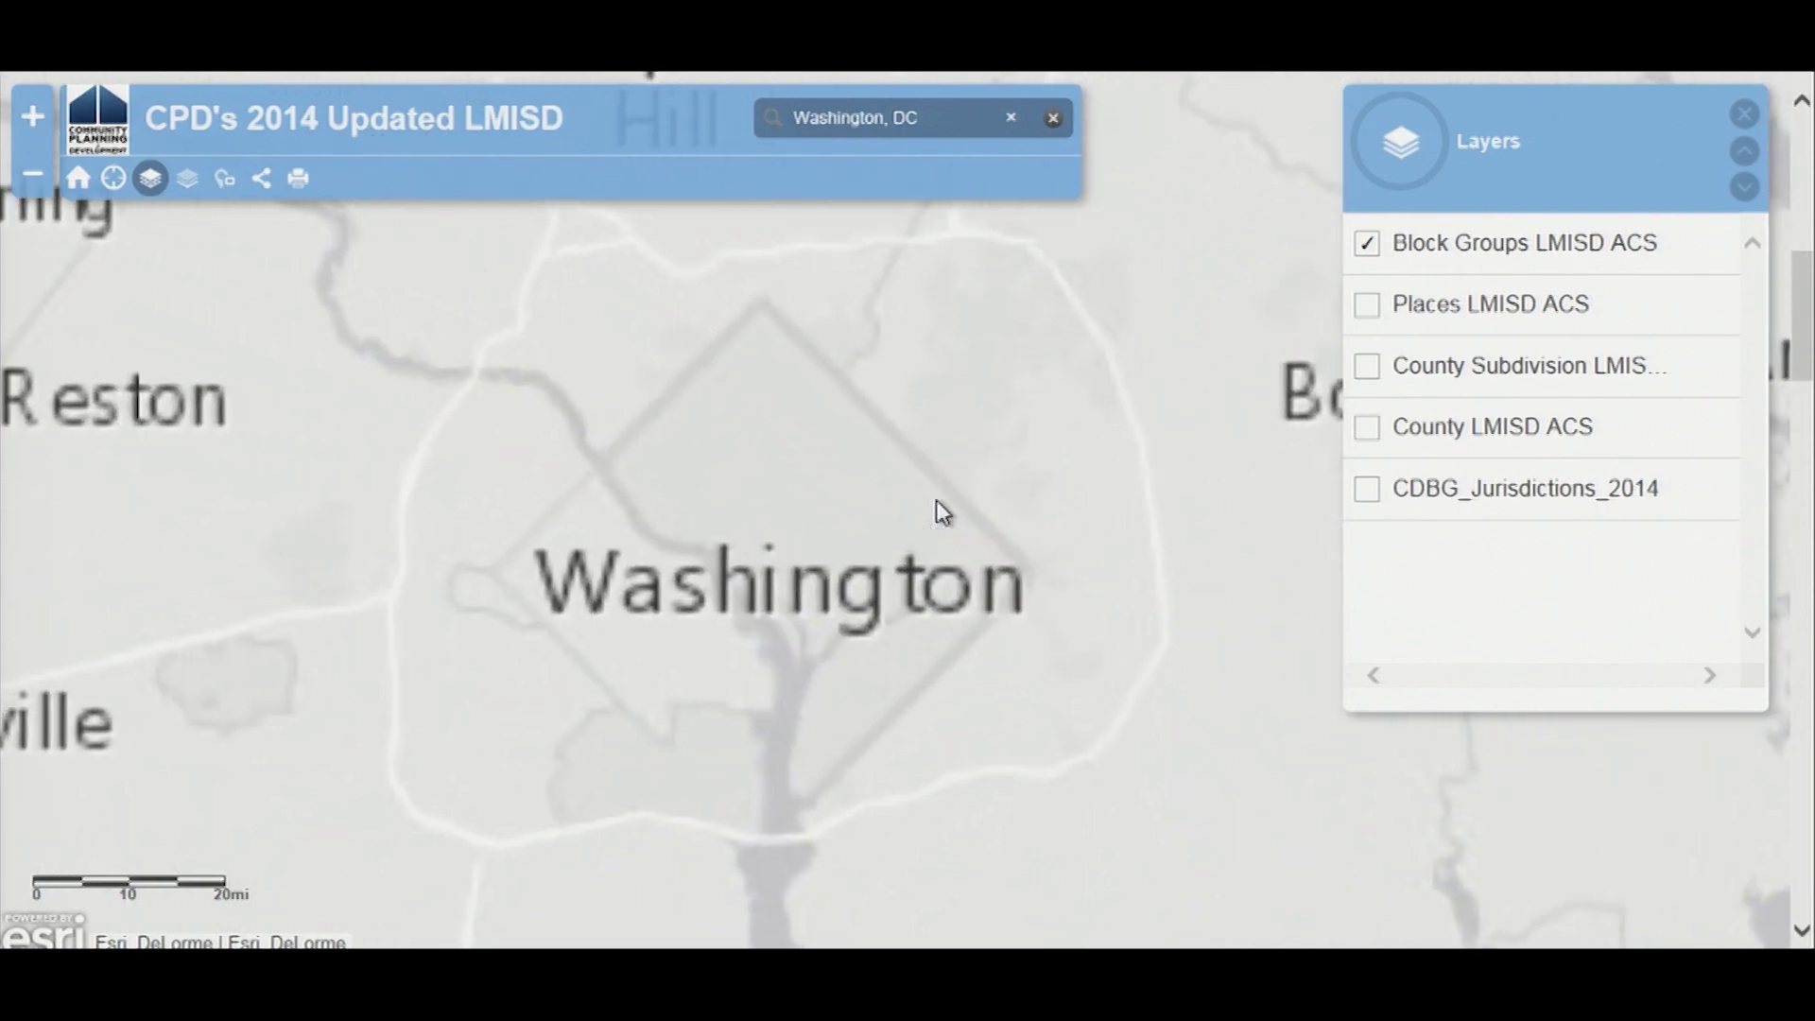
left_click(33, 116)
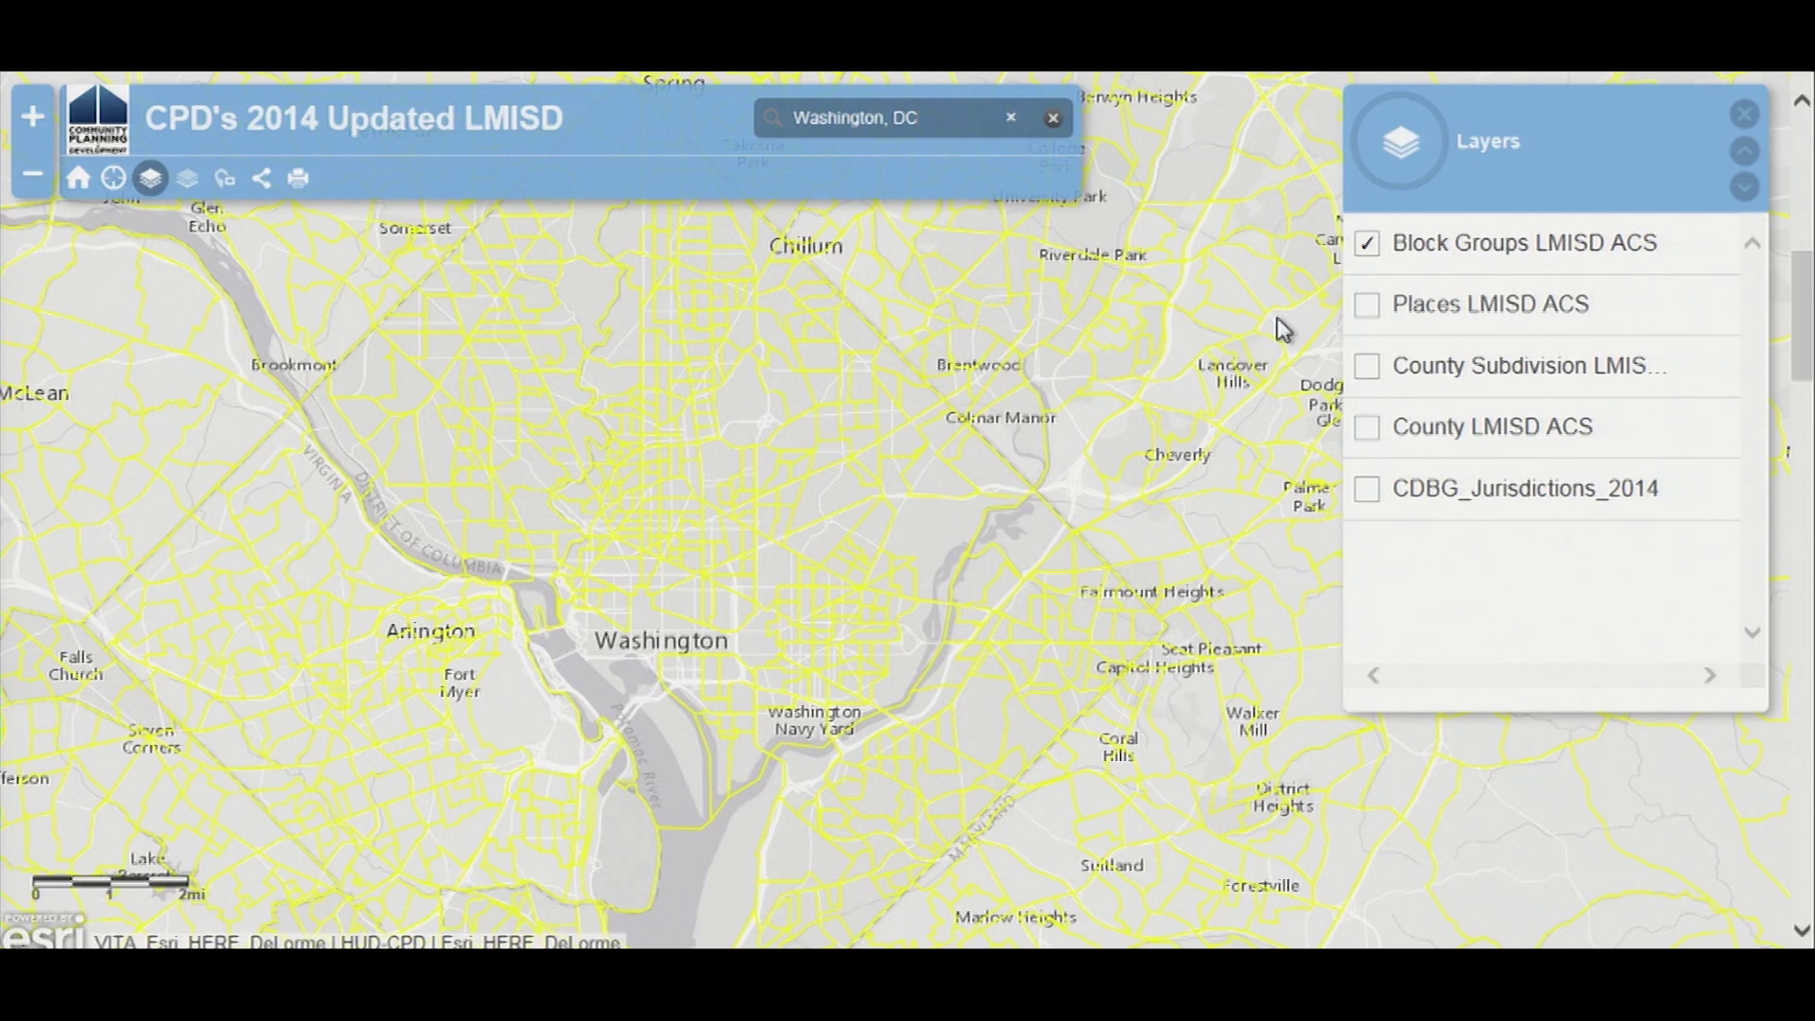
Step: Swap the Block Groups LMISD ACS layer for the Places LMISD ACS layer
left_click(1367, 243)
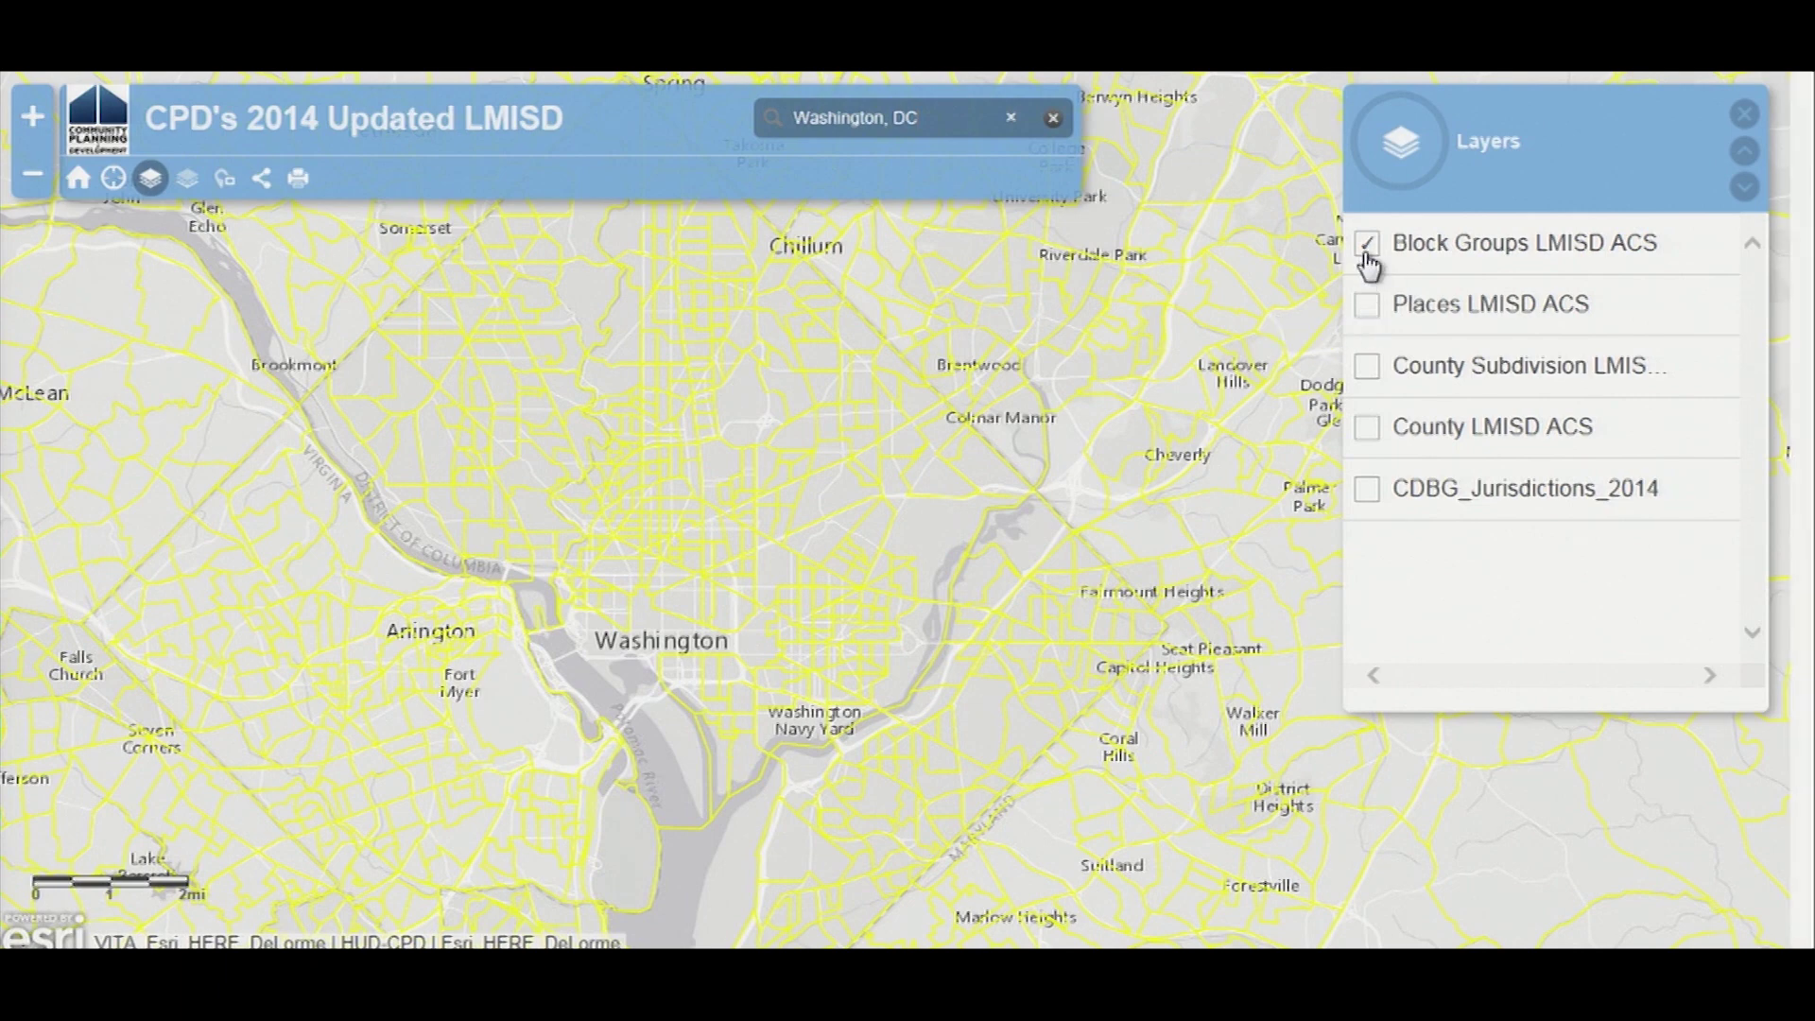
left_click(1369, 308)
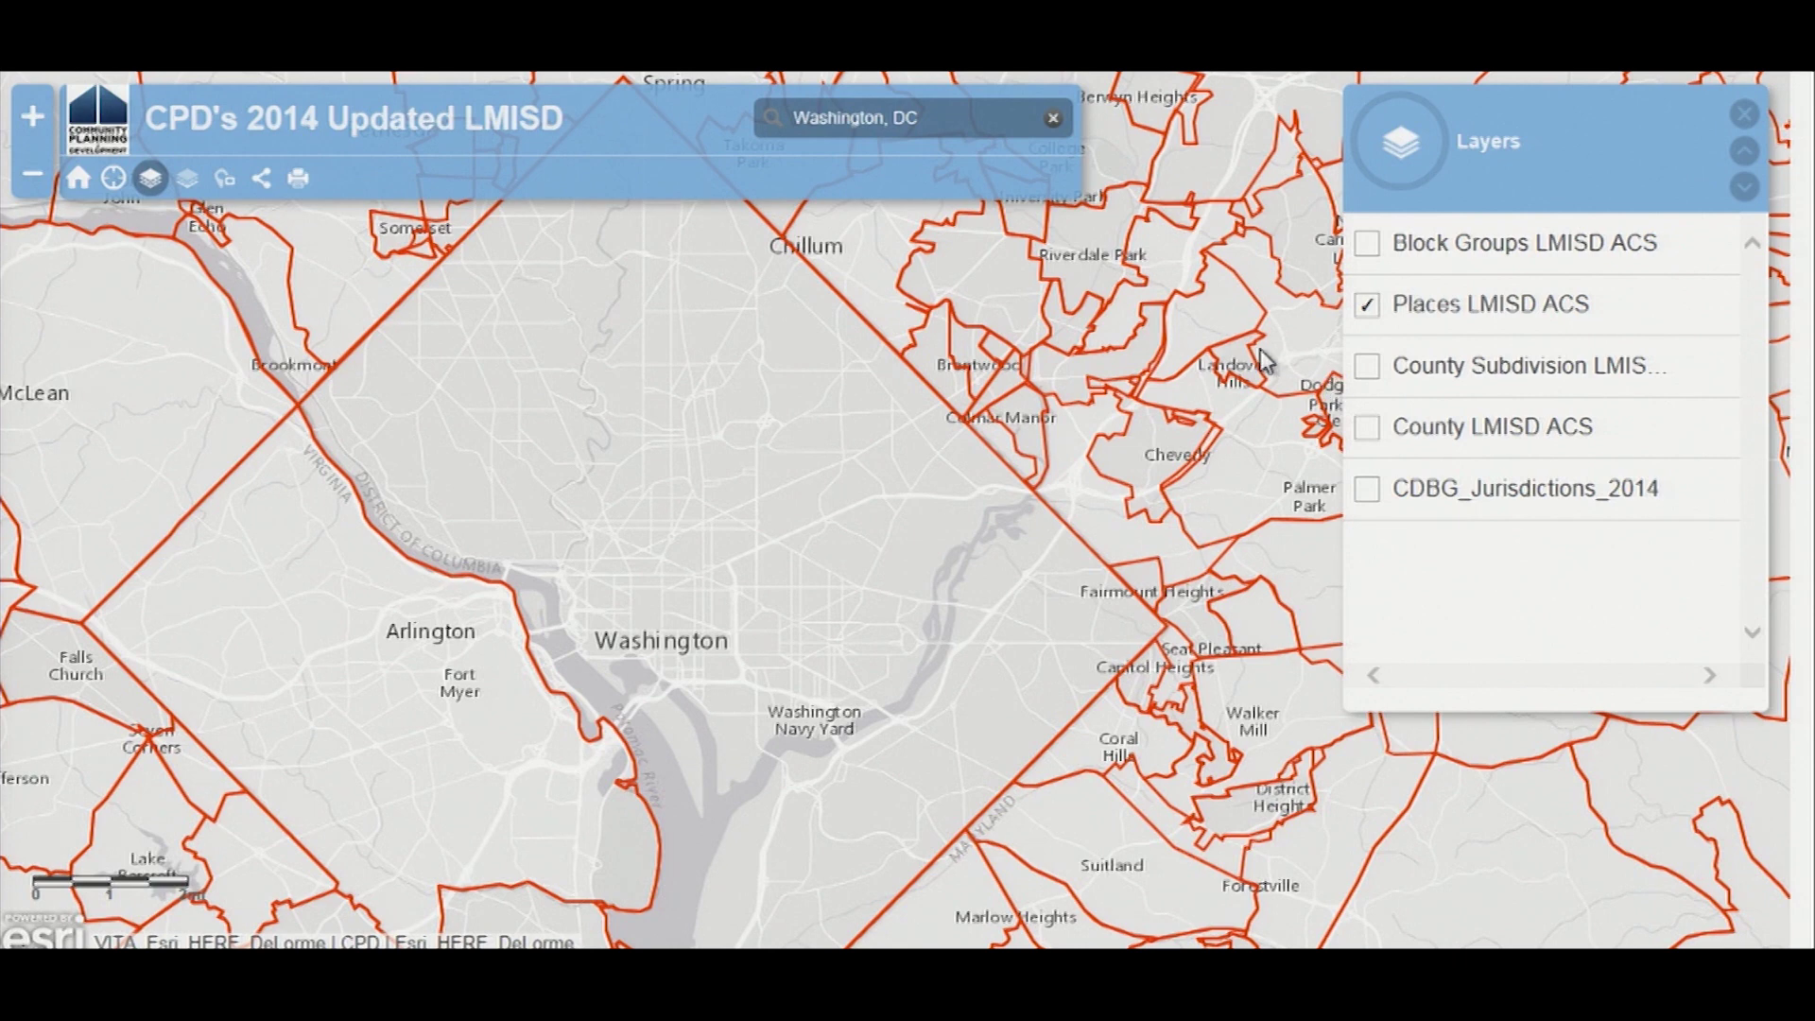
left_click(943, 379)
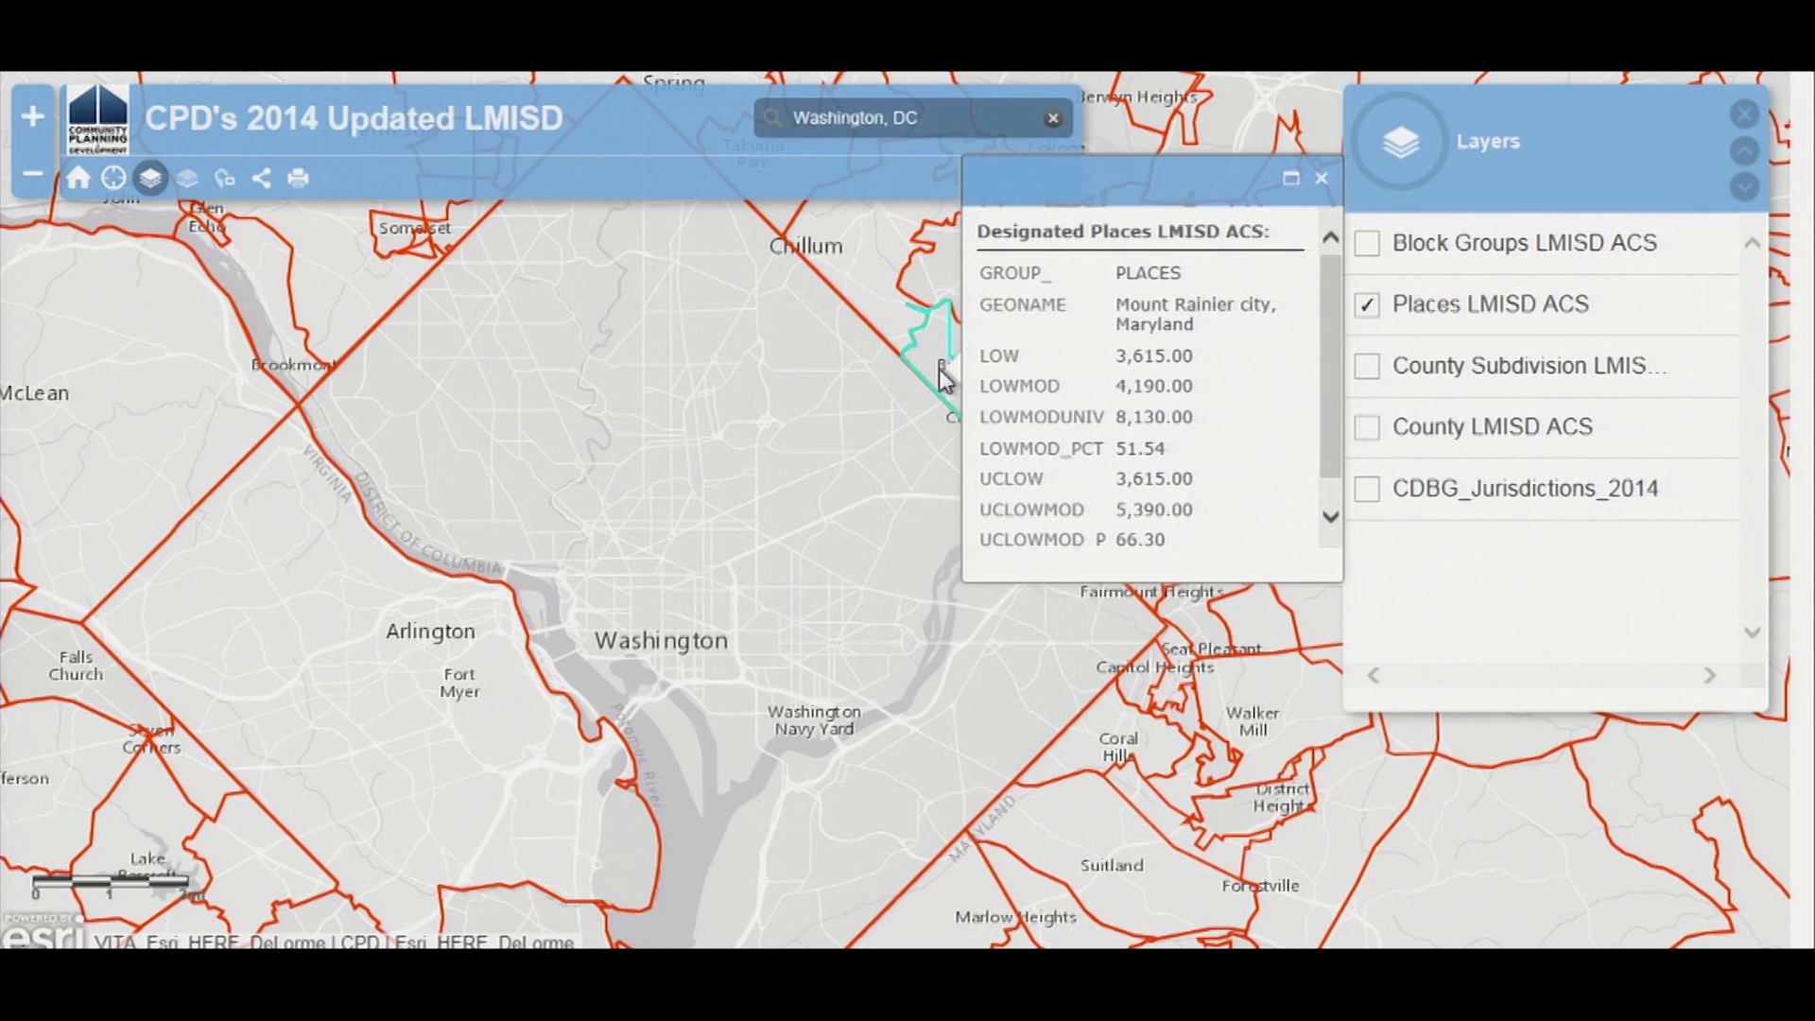
left_click_drag(1168, 450, 1115, 452)
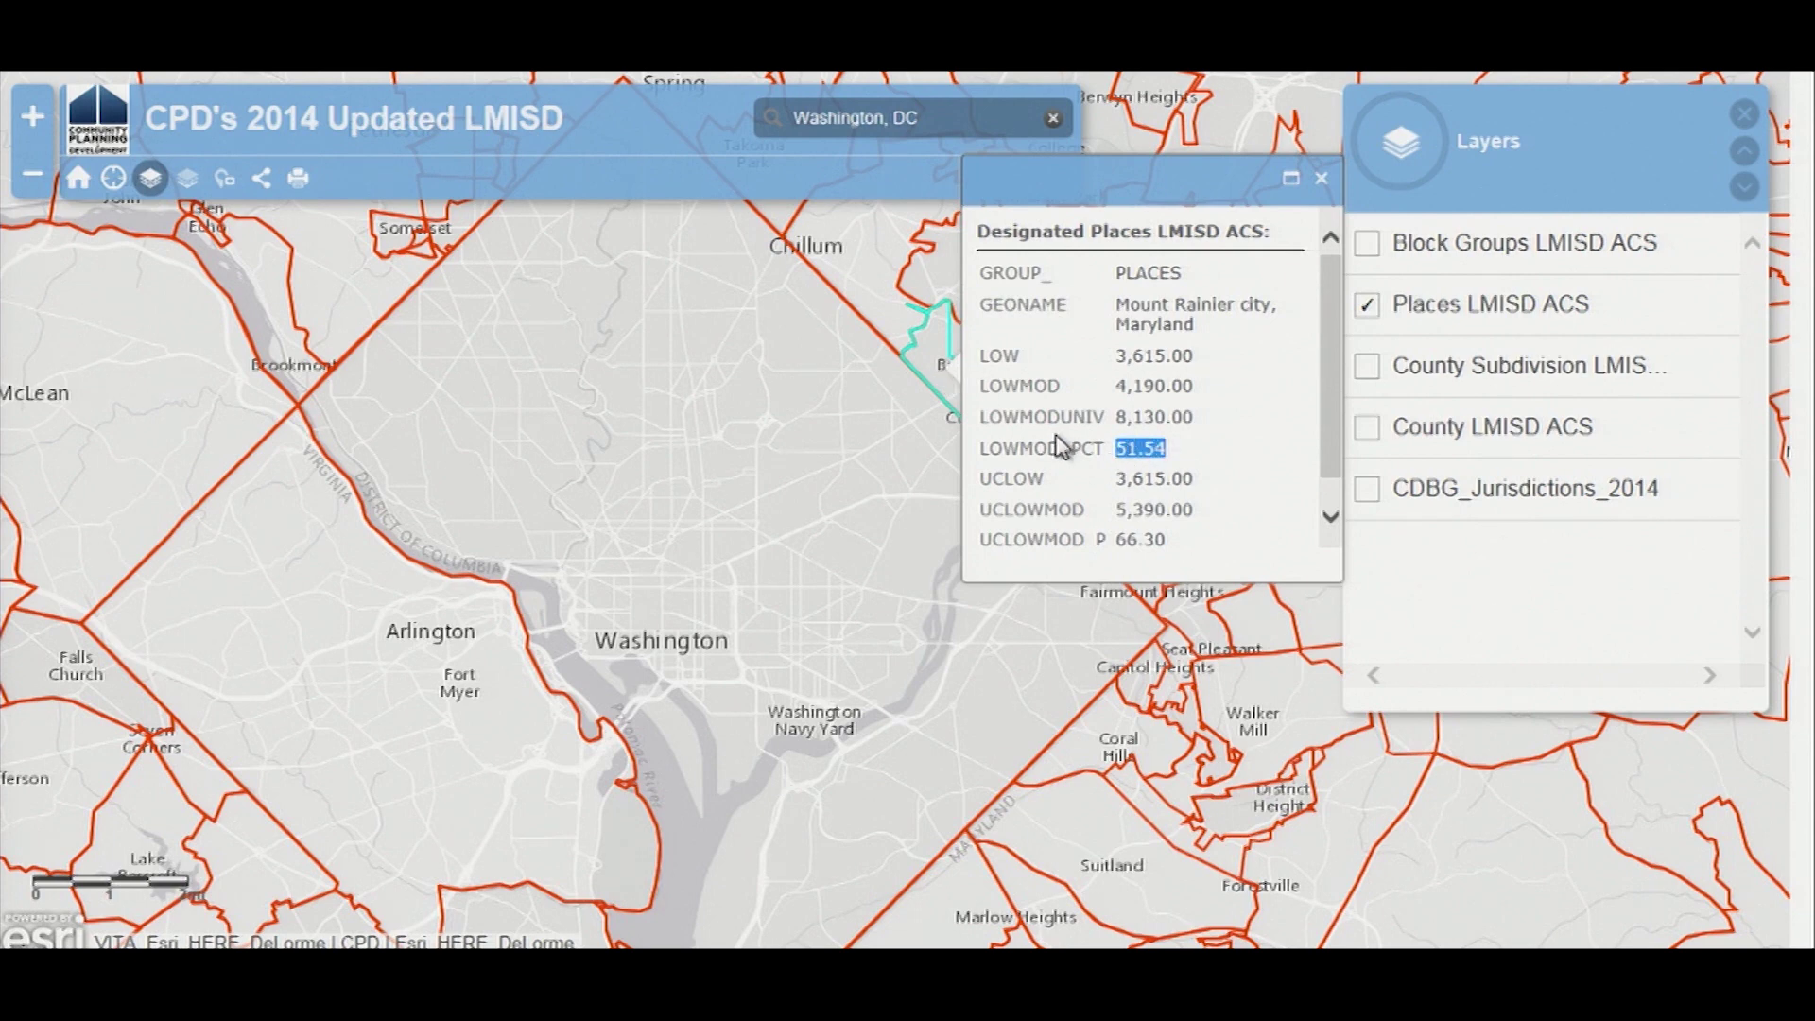
left_click(1321, 179)
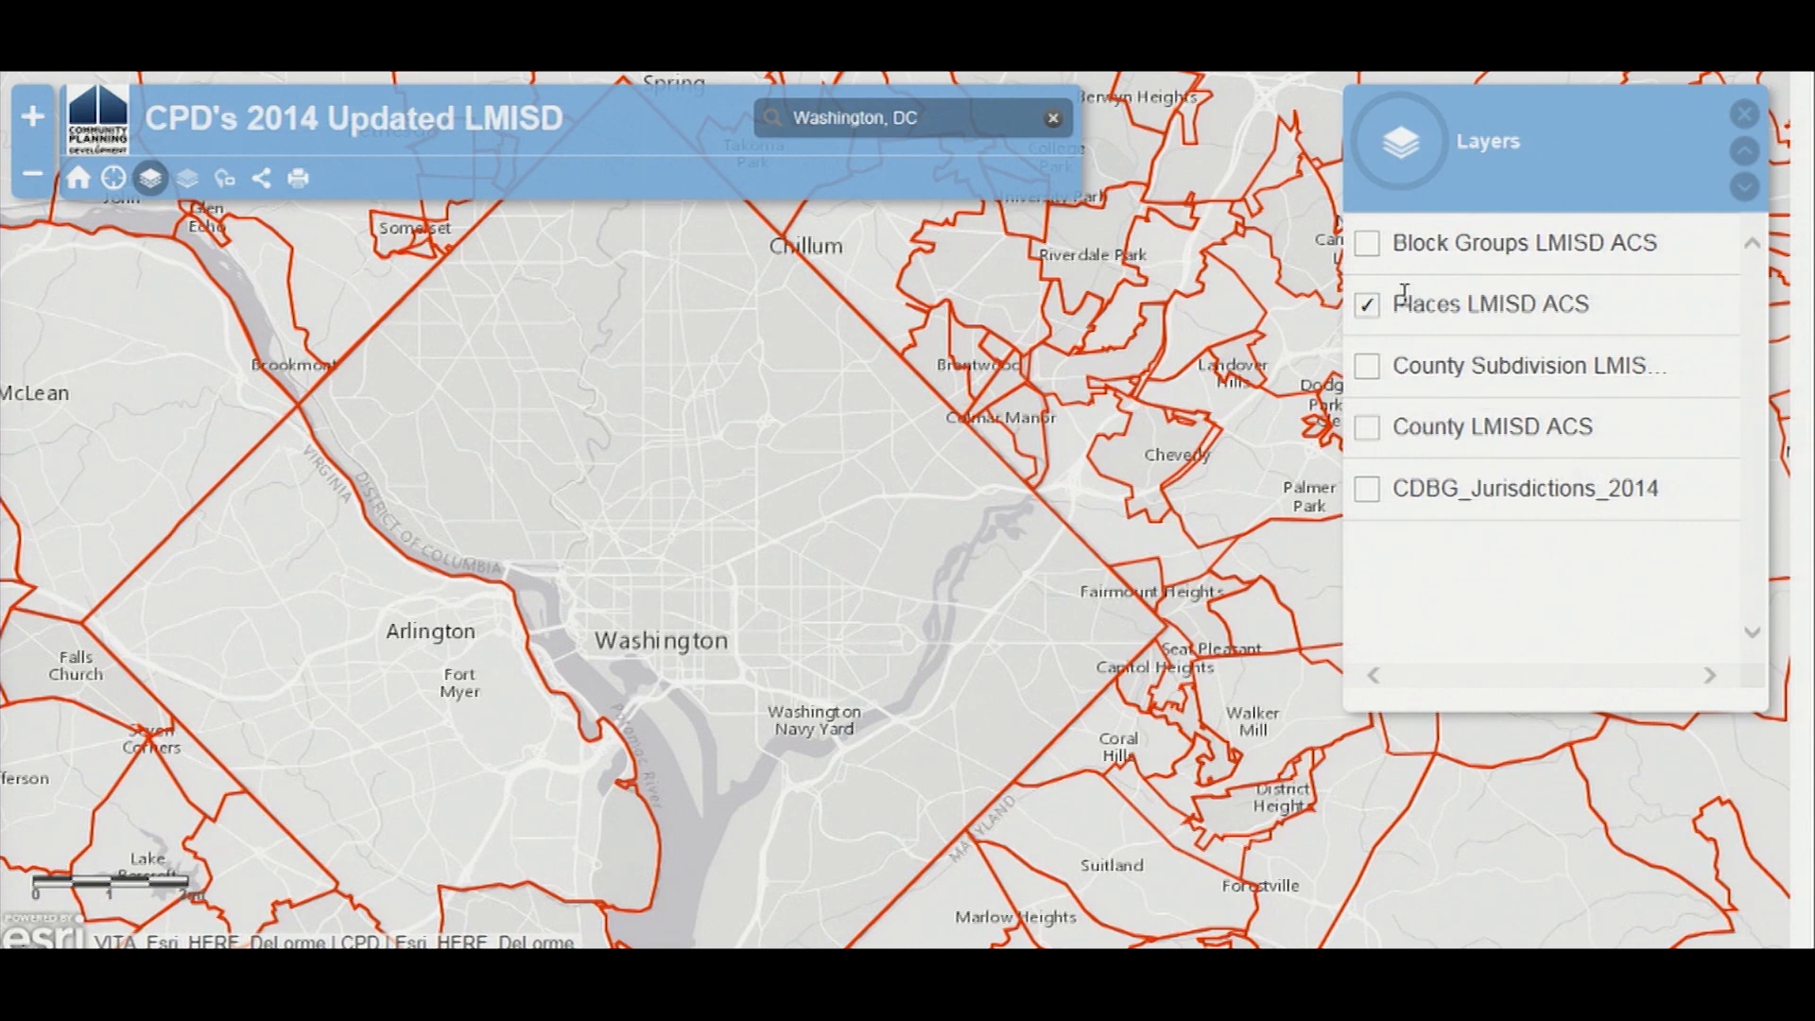
left_click(1368, 244)
Step: Turn off Places LMISD ACS, zoom in on Chillum, and bring up the basemap gallery
left_click(1367, 305)
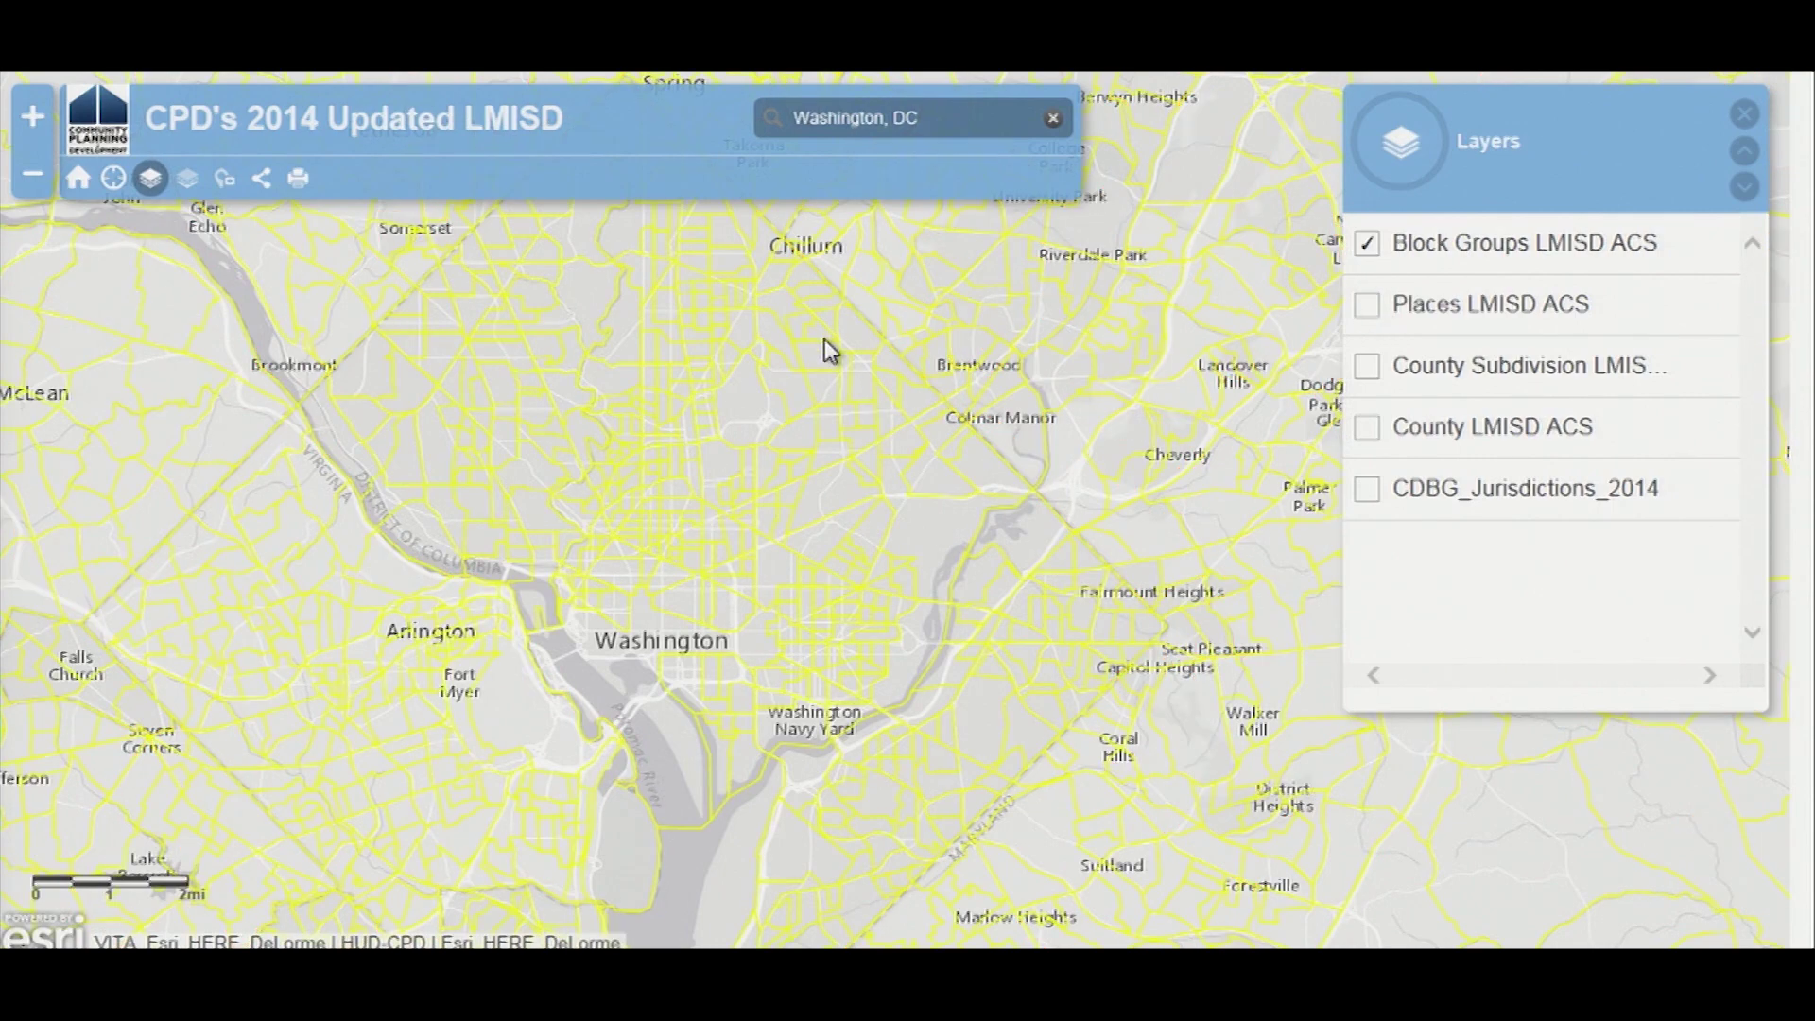
scroll(821, 331, "up", 2)
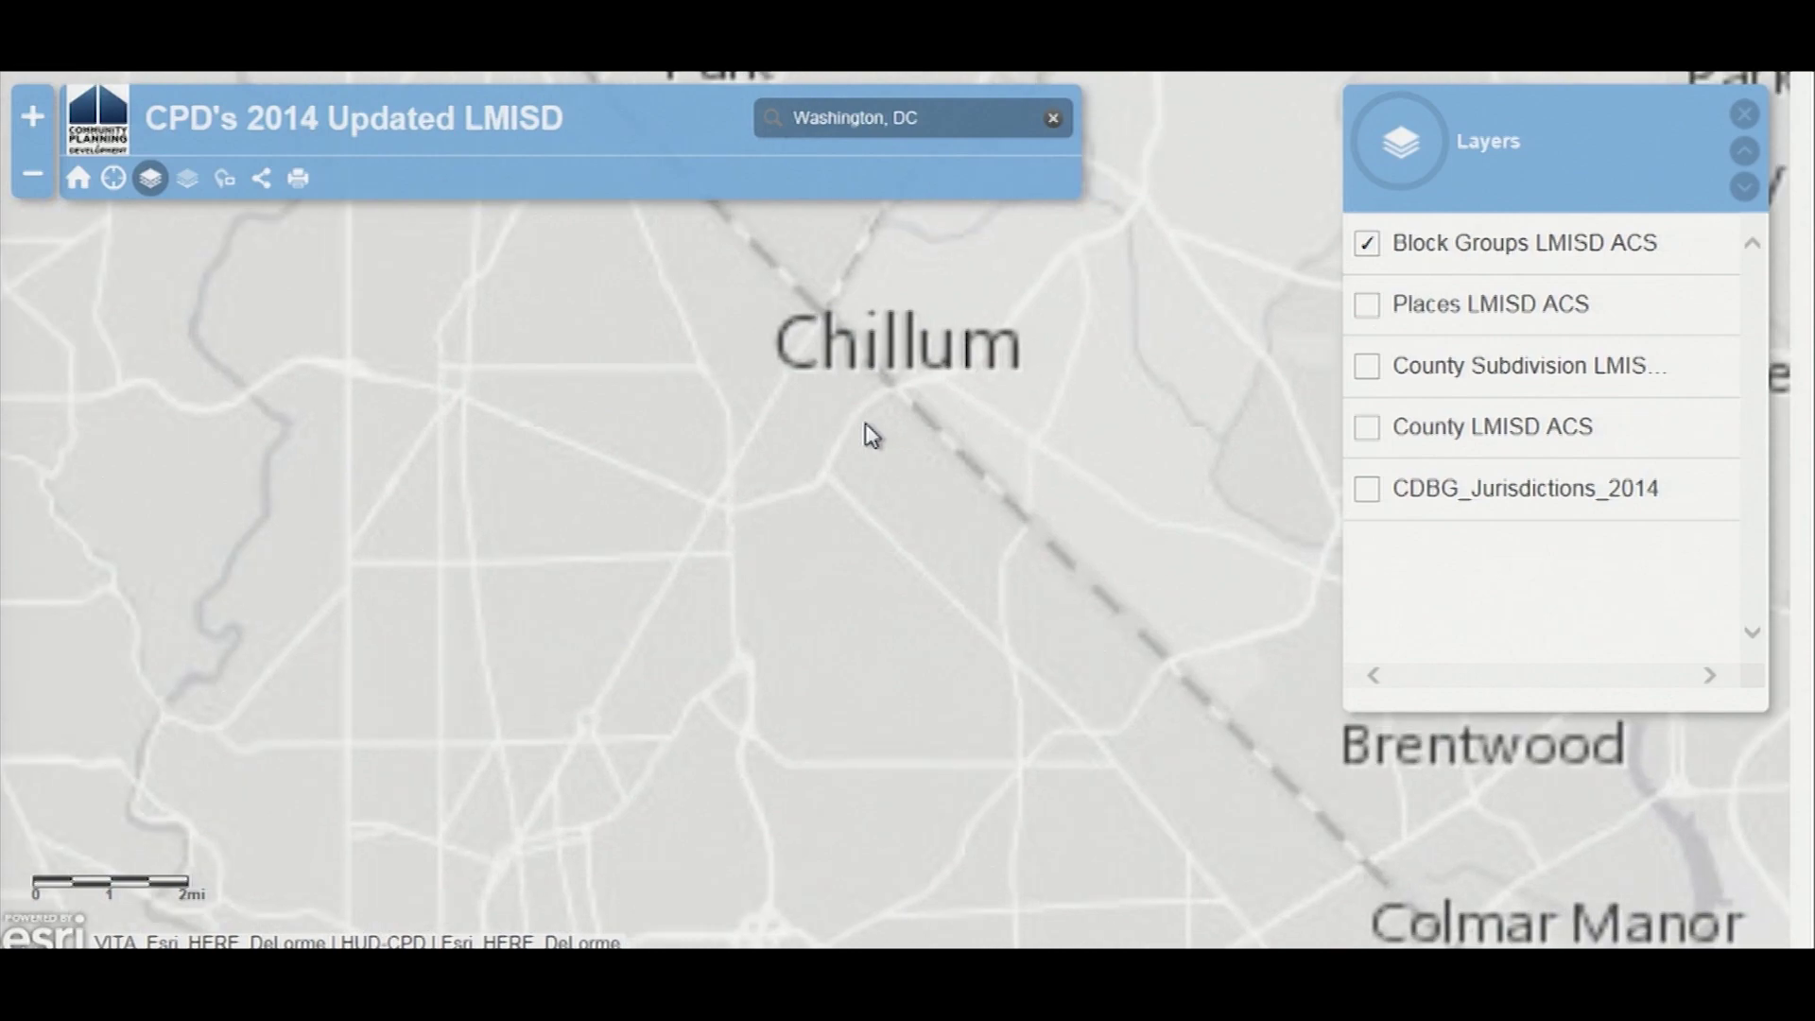
scroll(860, 429, "up", 1)
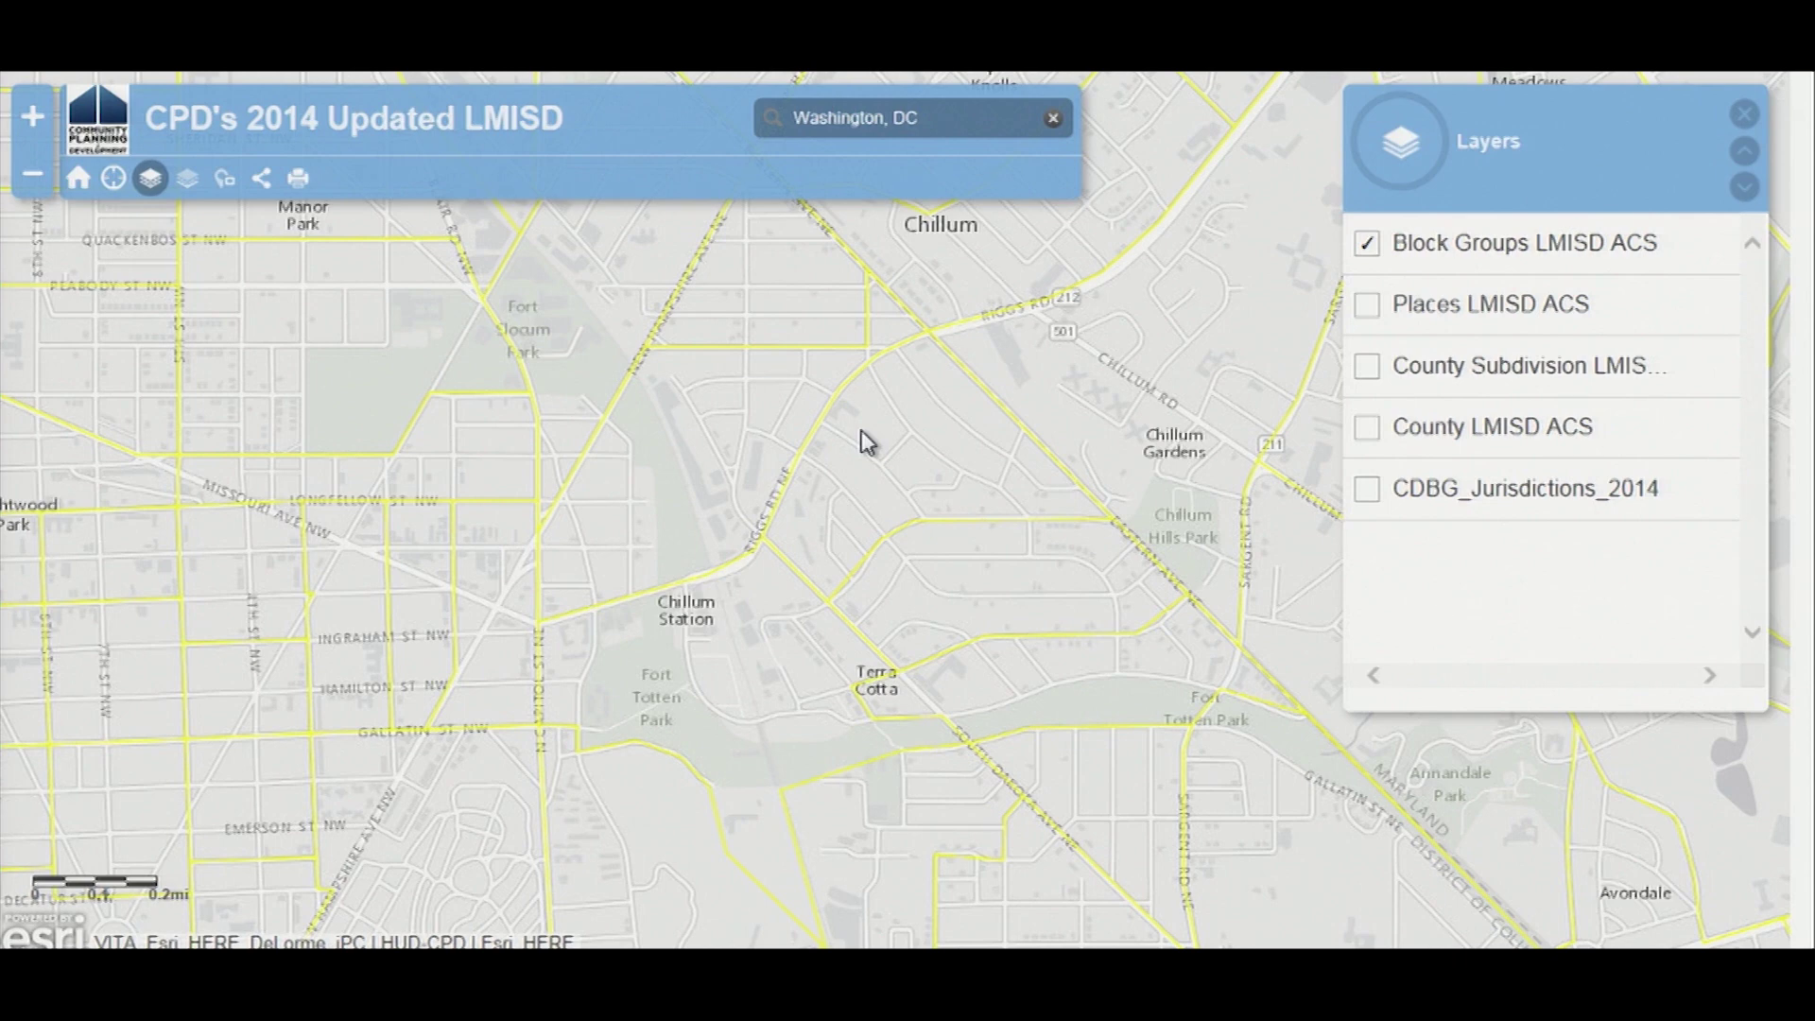
left_click(188, 186)
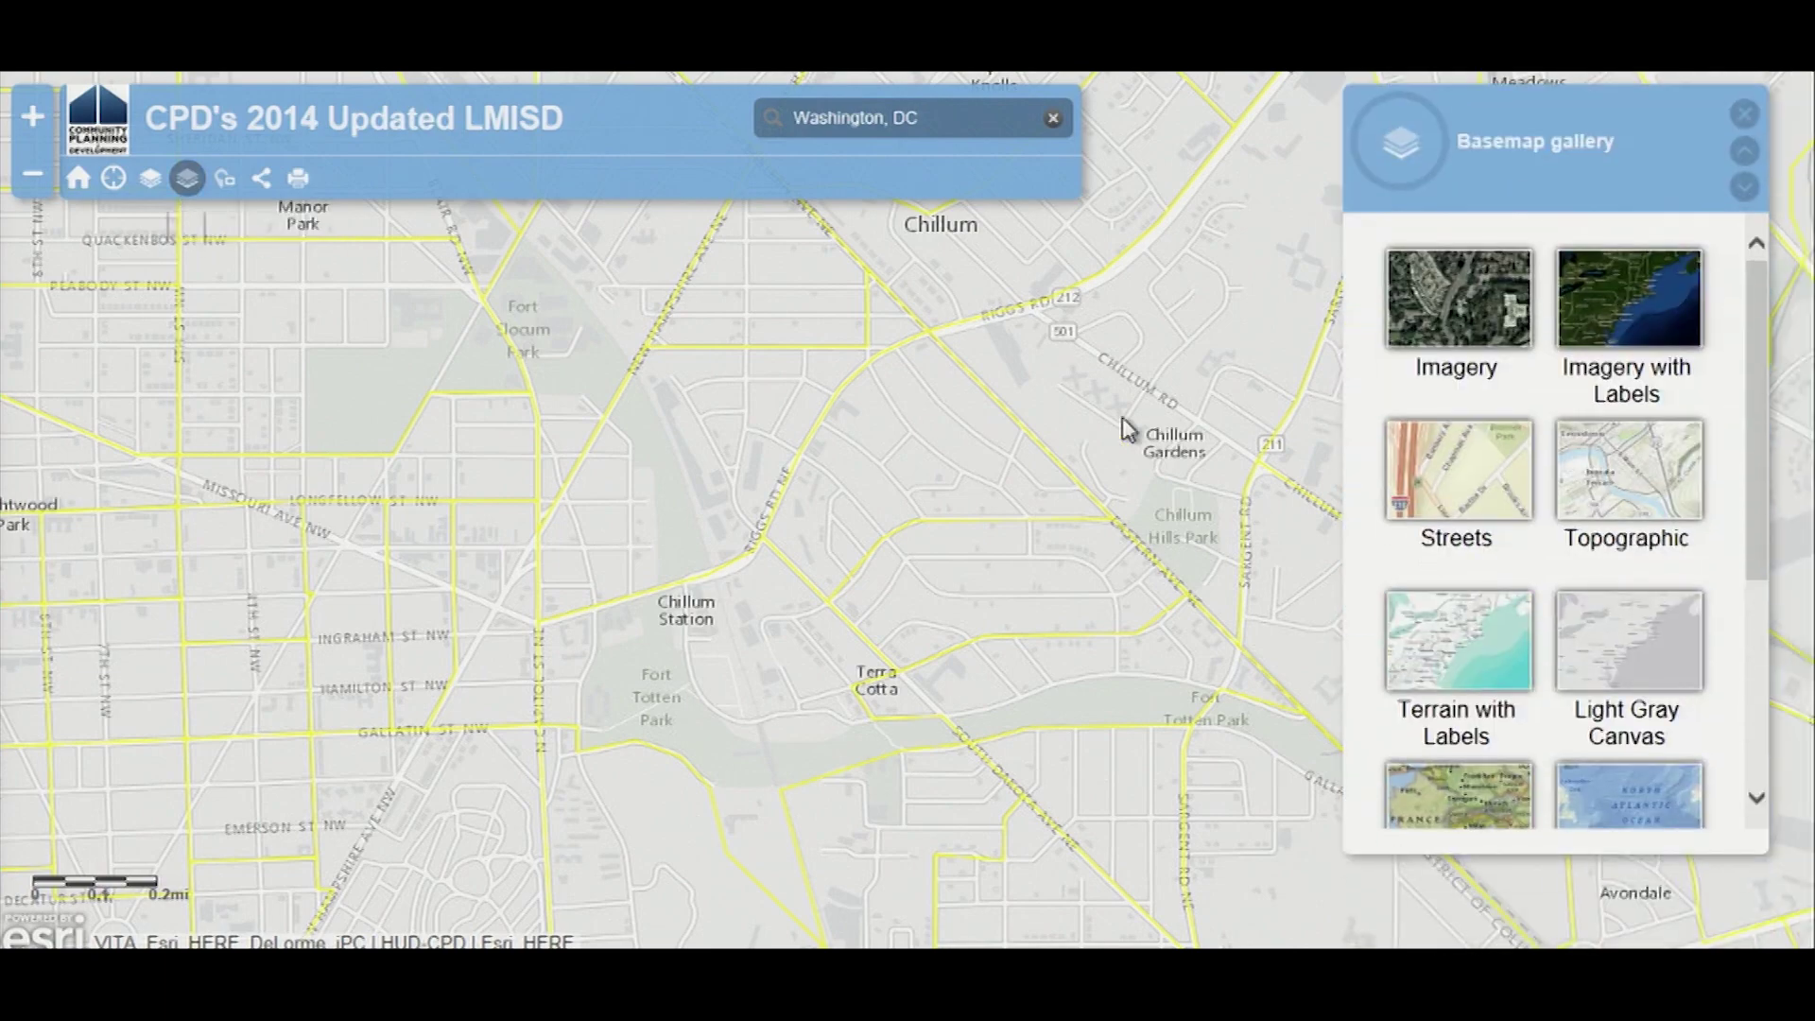
Step: Switch the basemap to Imagery with Labels
left_click(1602, 321)
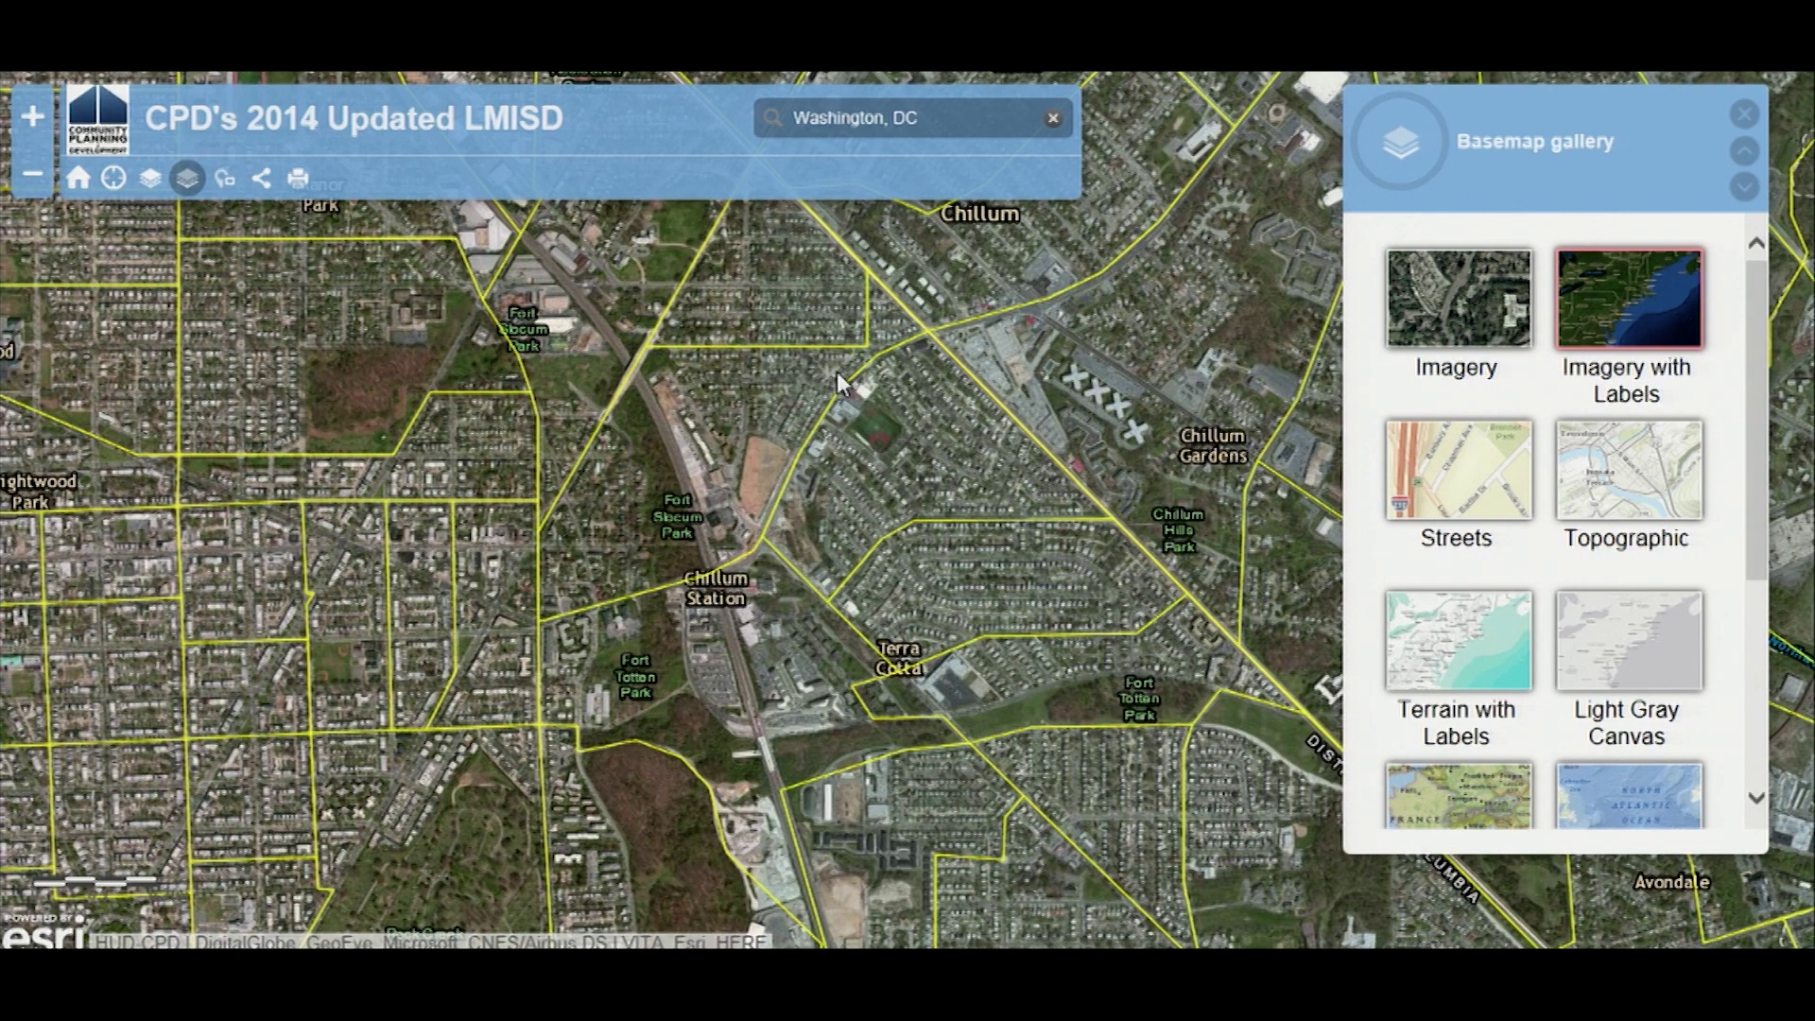
left_click(790, 304)
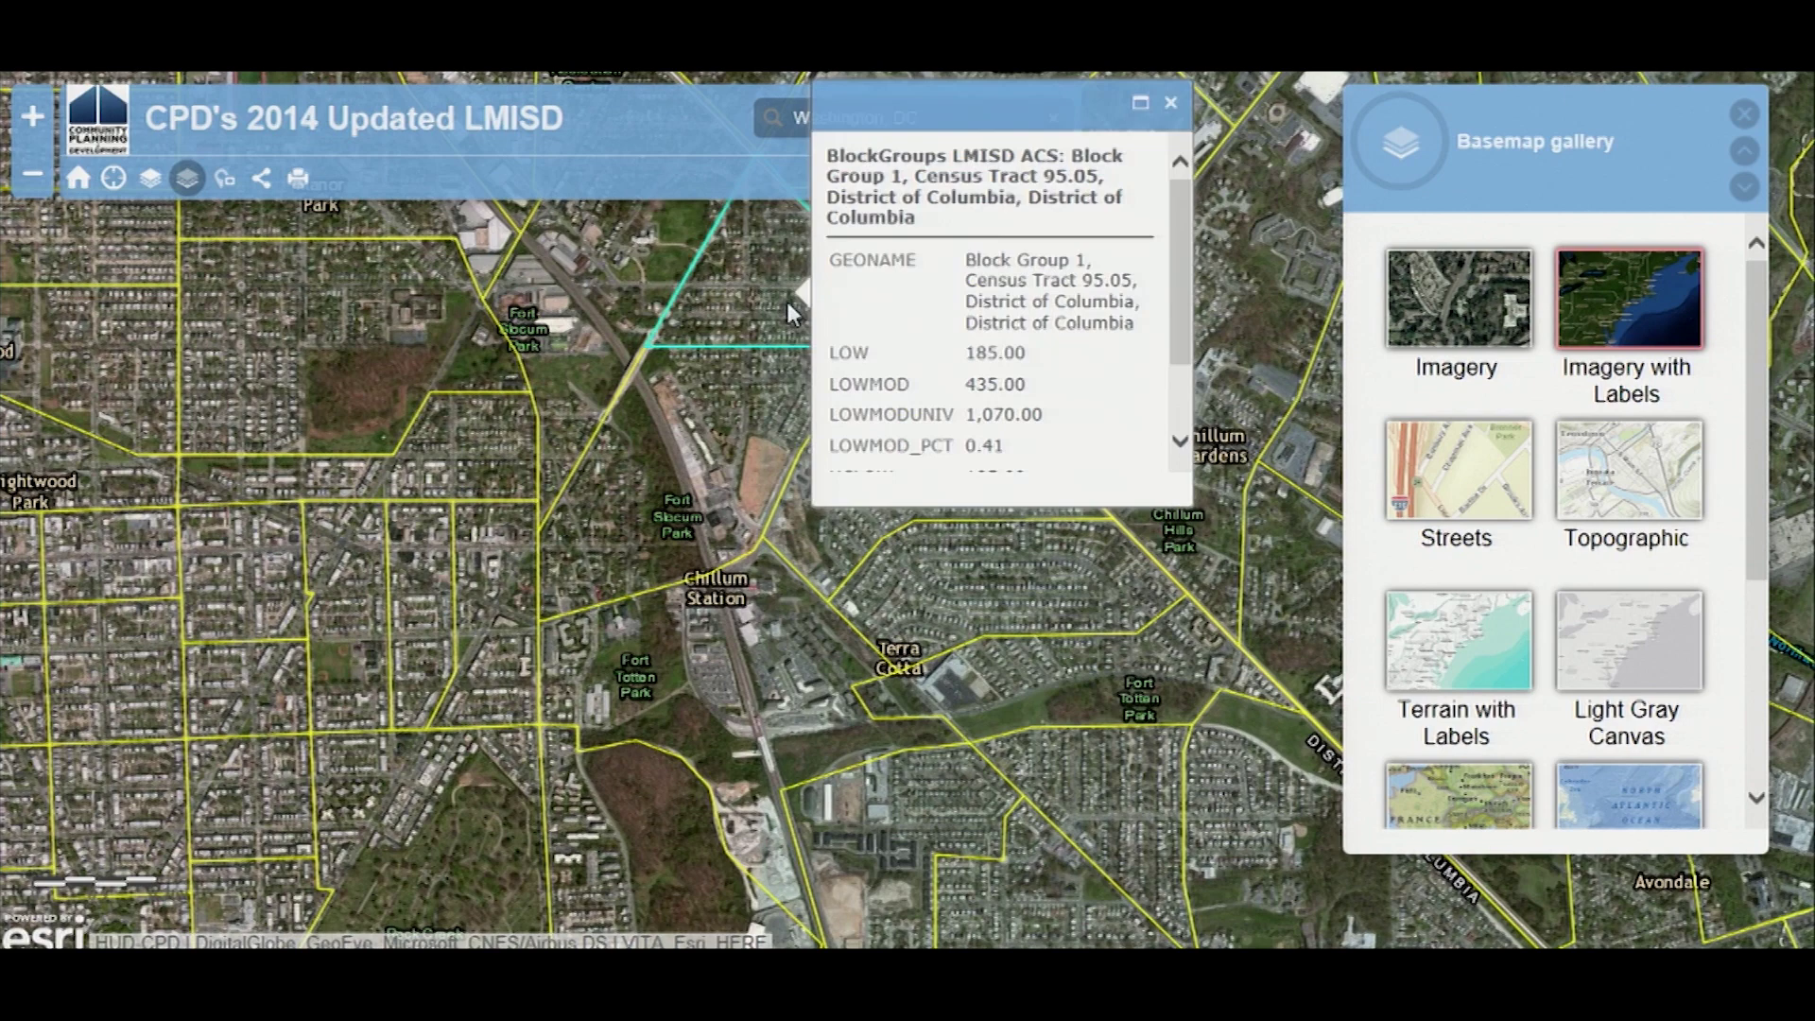
left_click(760, 386)
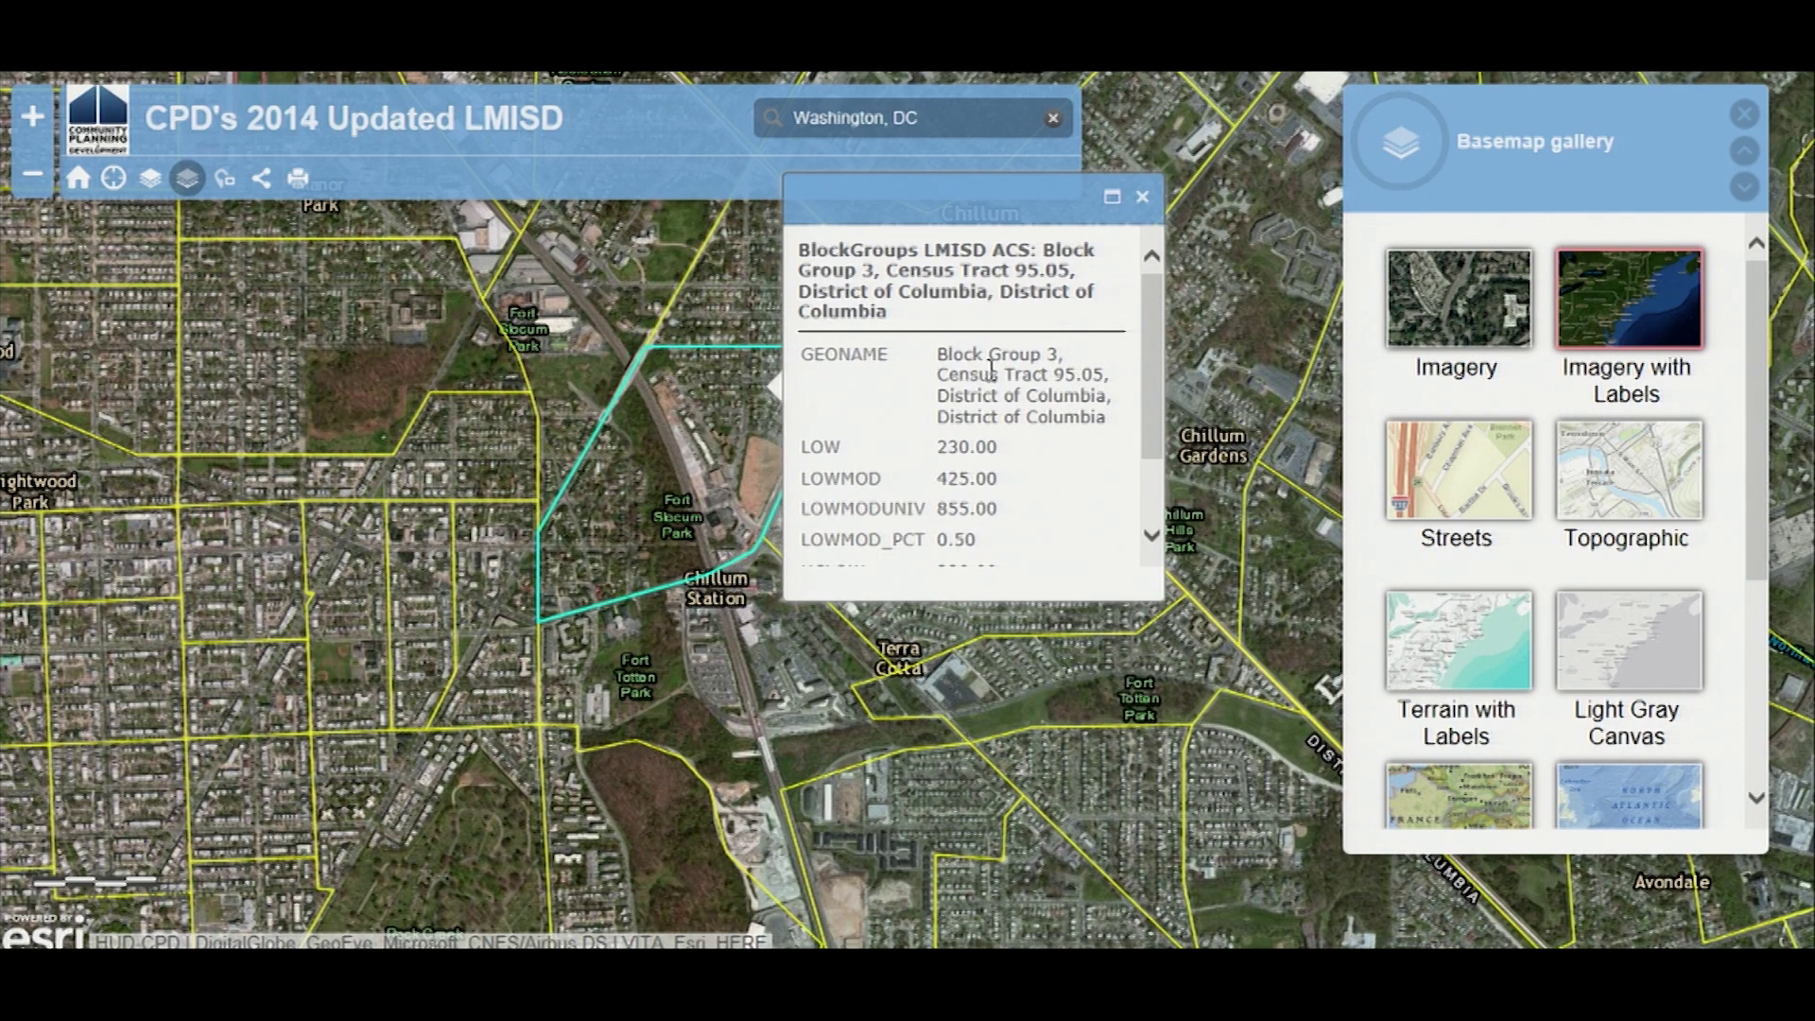
left_click(1142, 197)
left_click(907, 472)
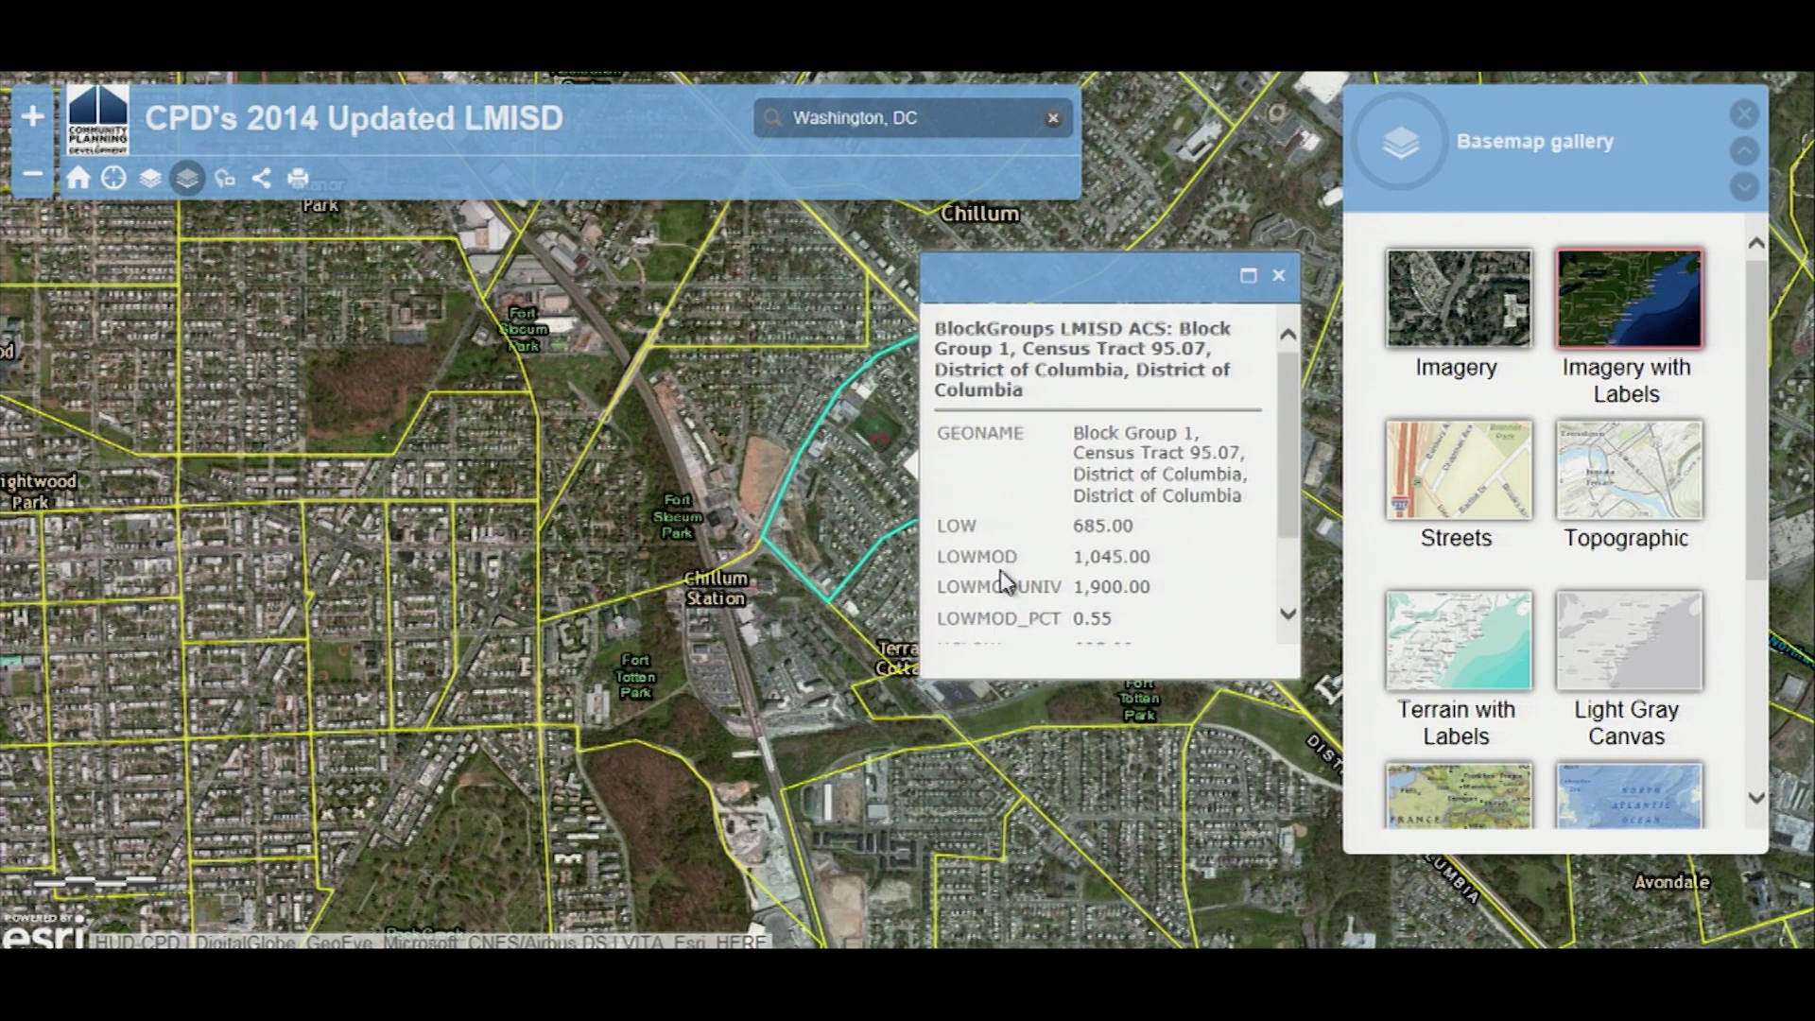
left_click(898, 613)
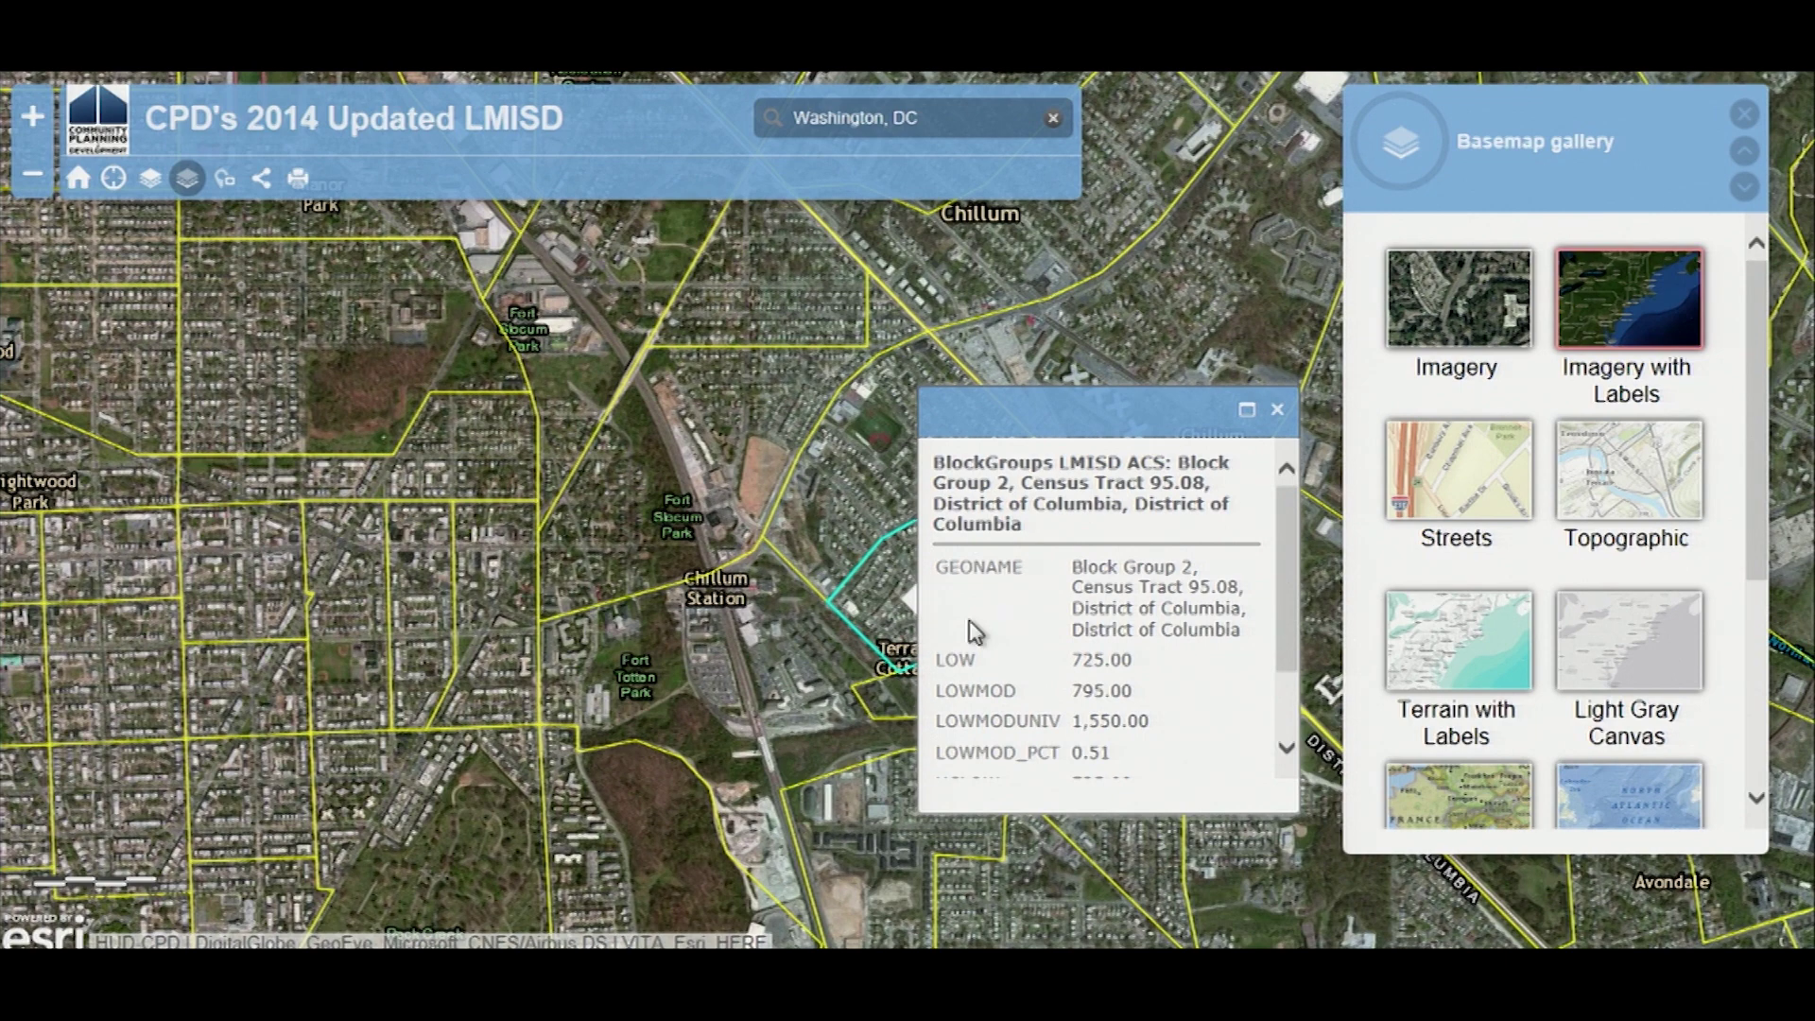
left_click(1277, 416)
left_click(1072, 673)
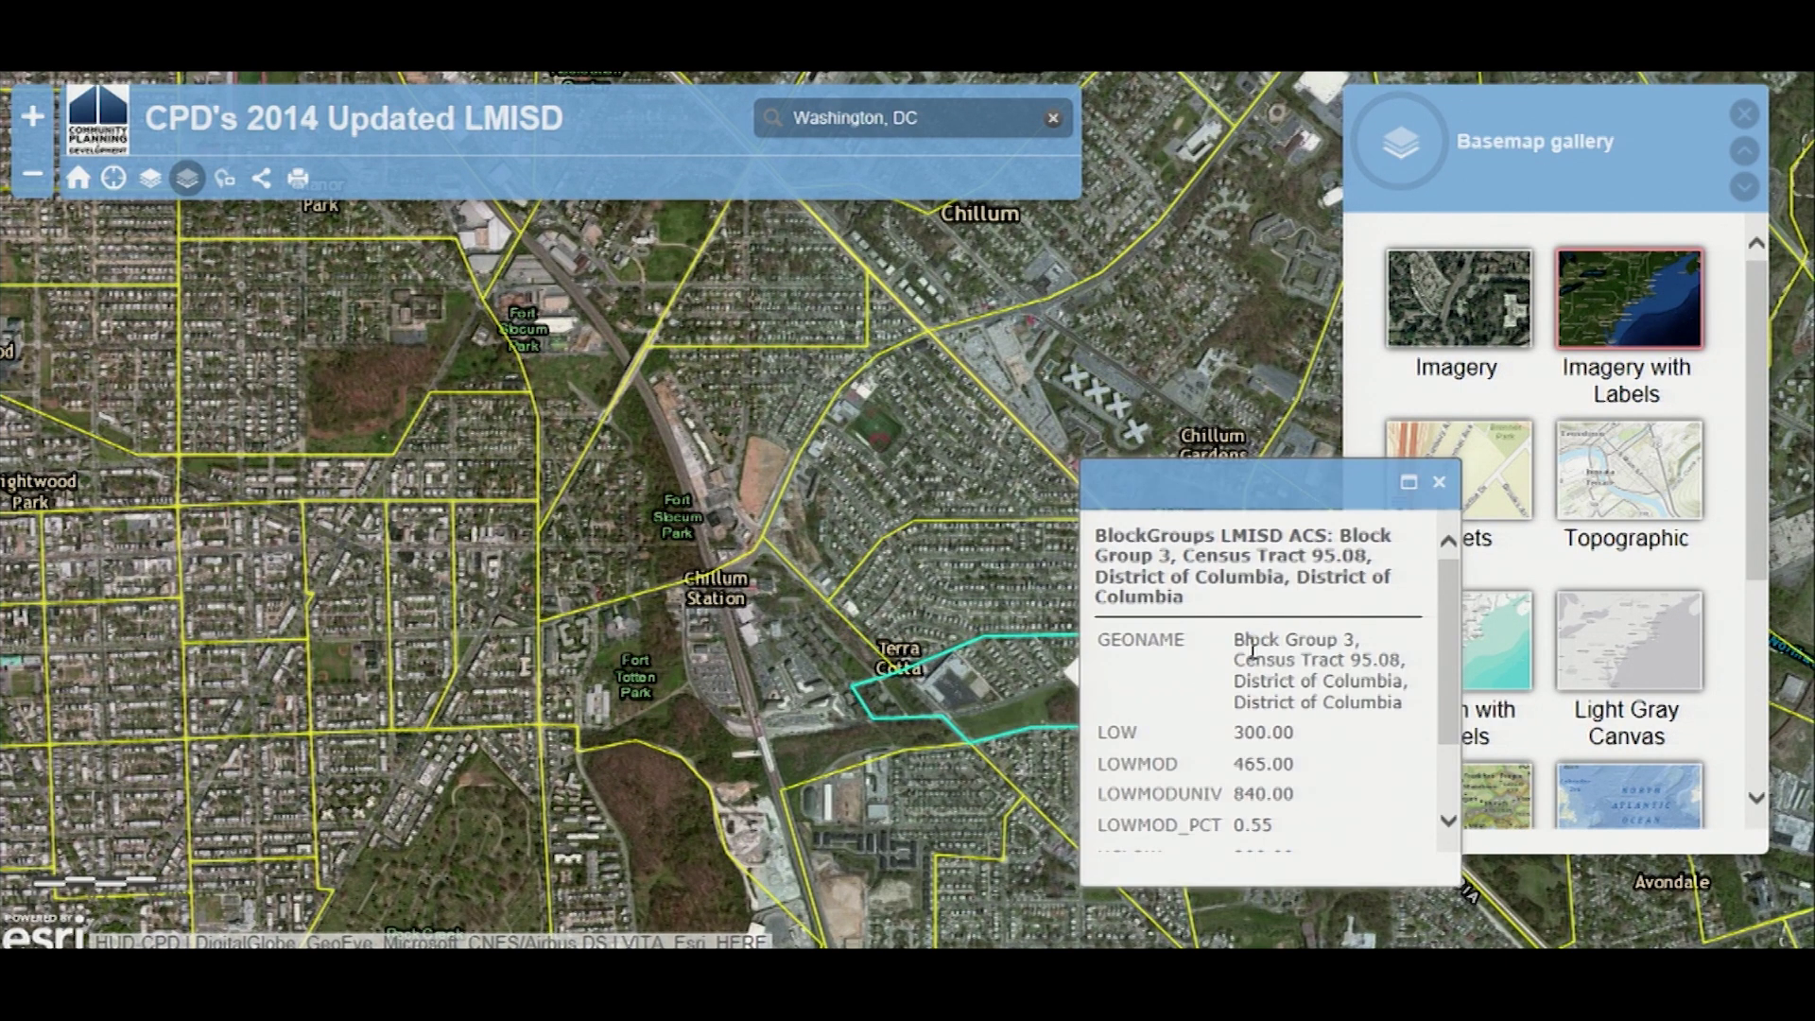
left_click(1437, 484)
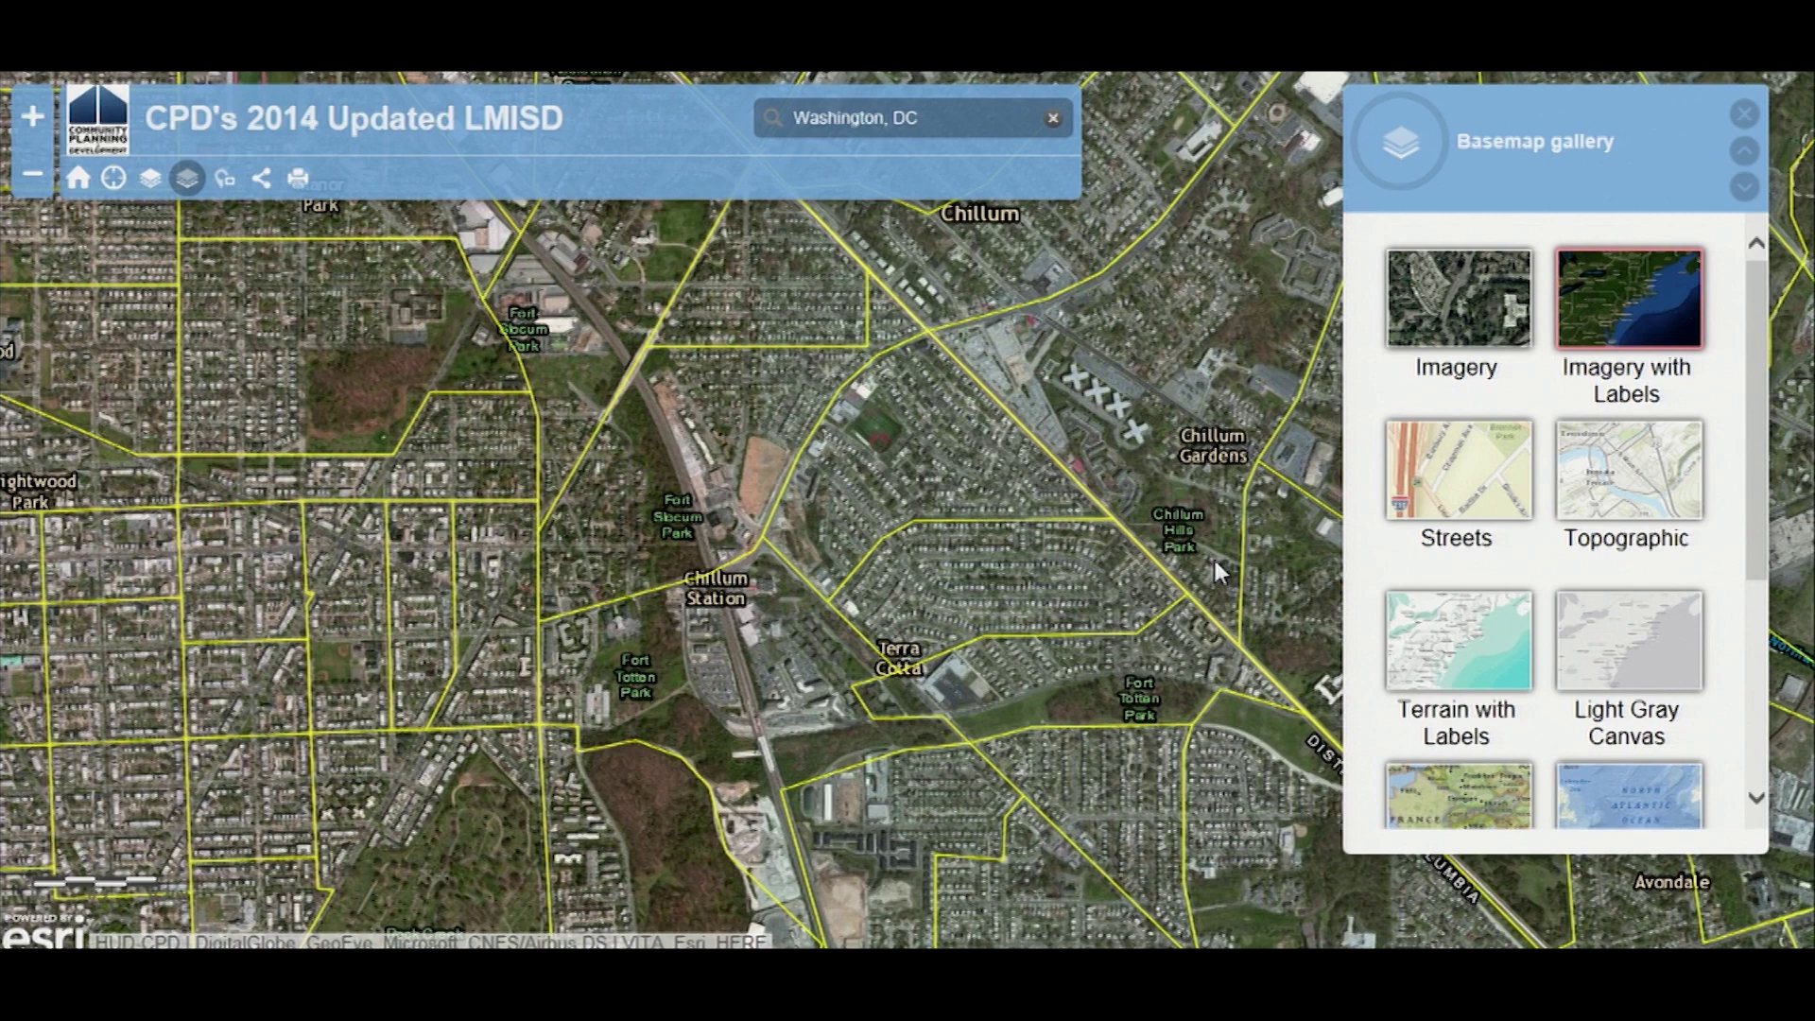
left_click(798, 316)
left_click_drag(1181, 357, 1049, 378)
double_click(1035, 352)
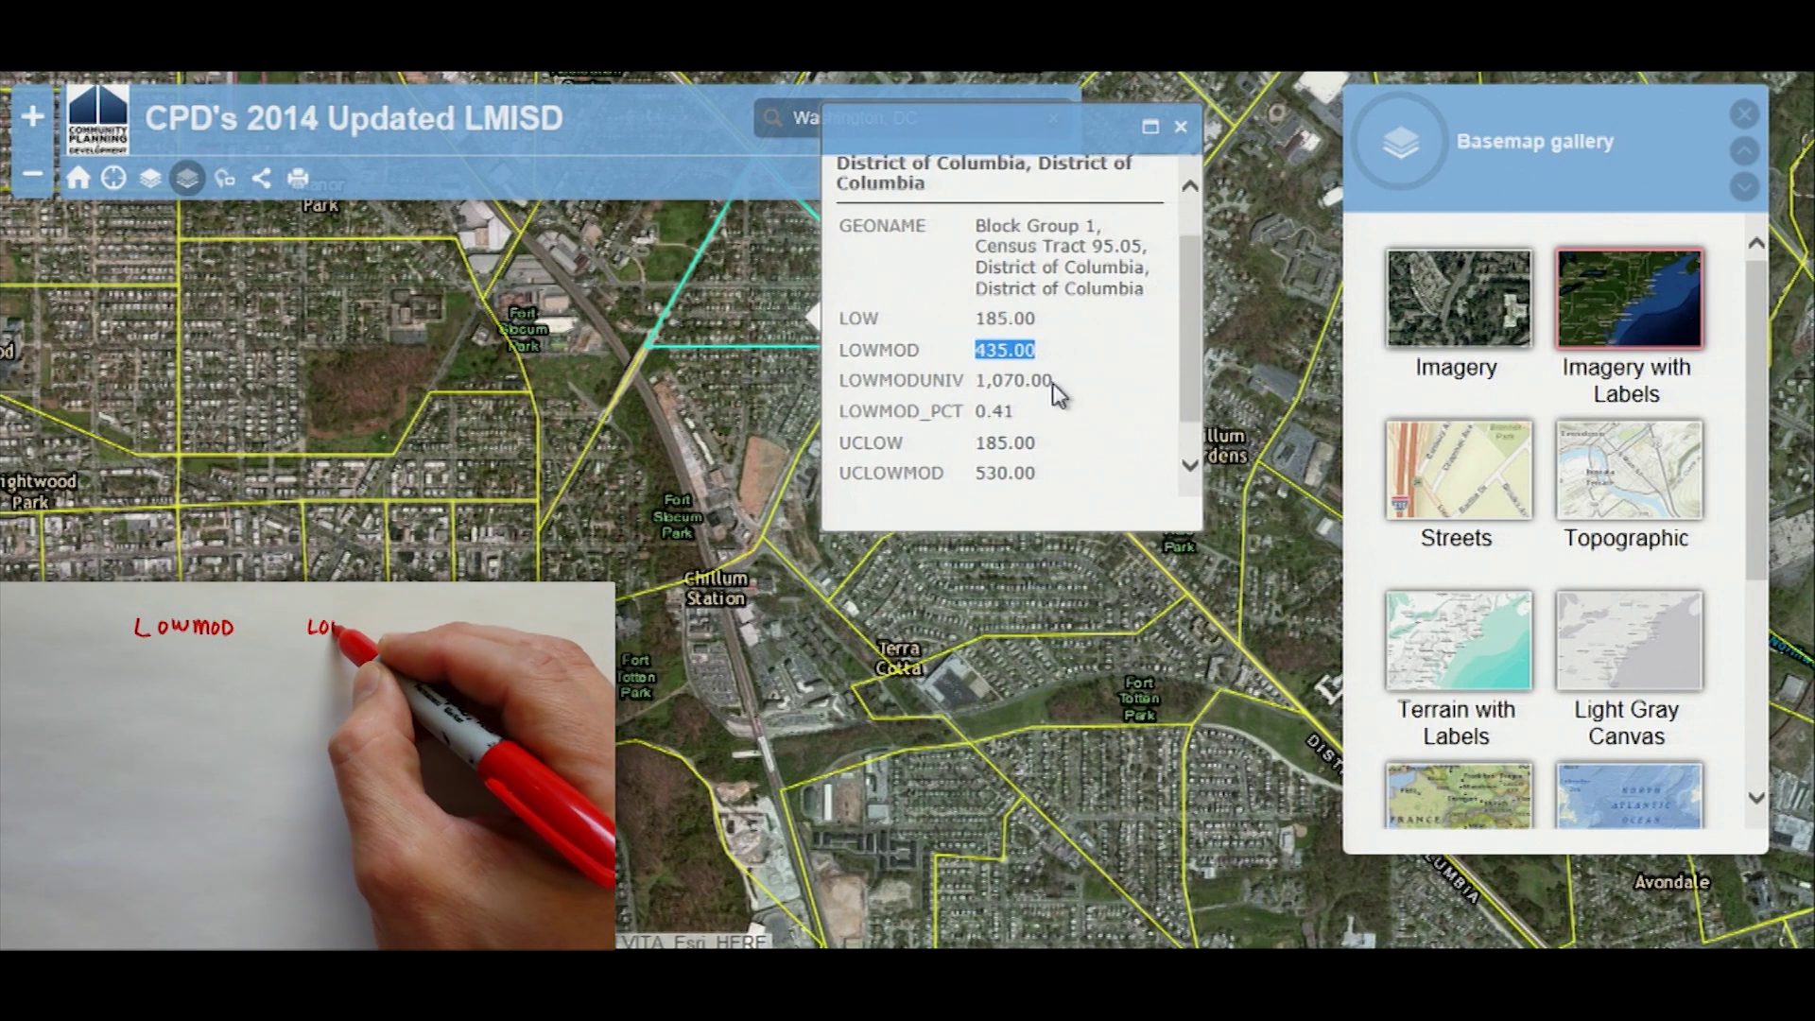
left_click(1046, 382)
left_click_drag(1049, 381, 973, 383)
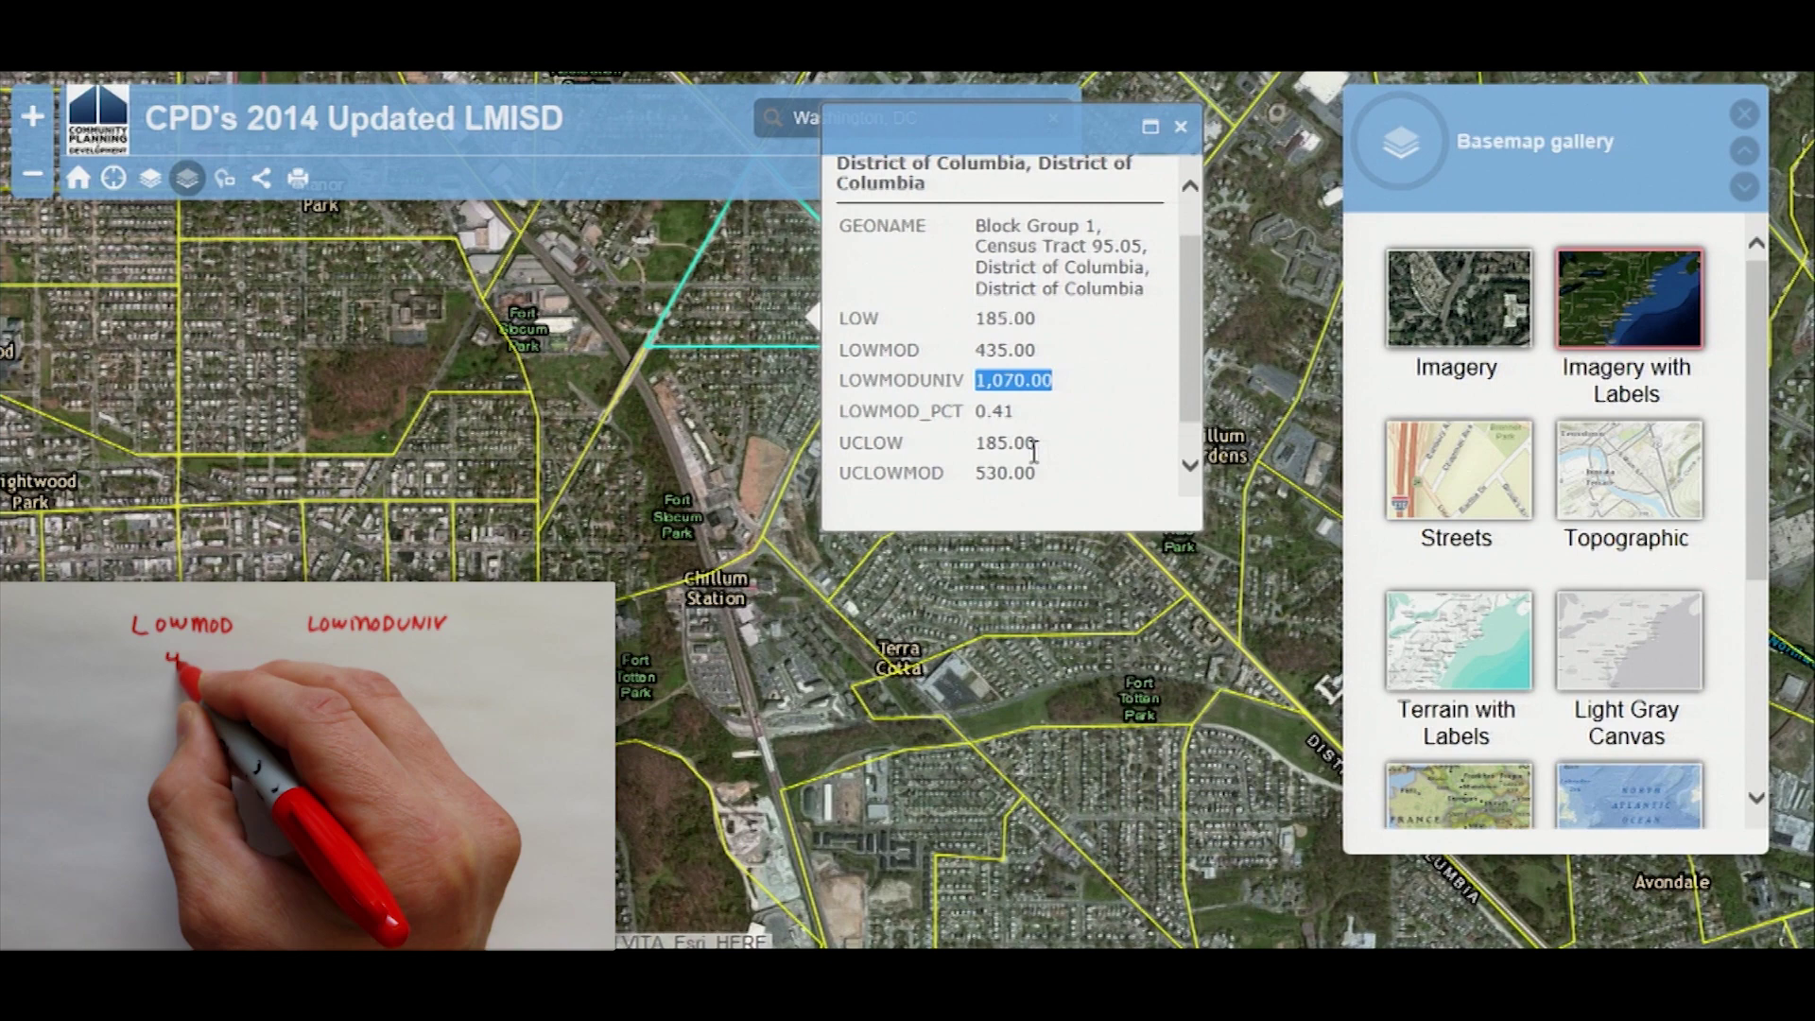
left_click(1180, 128)
left_click(785, 402)
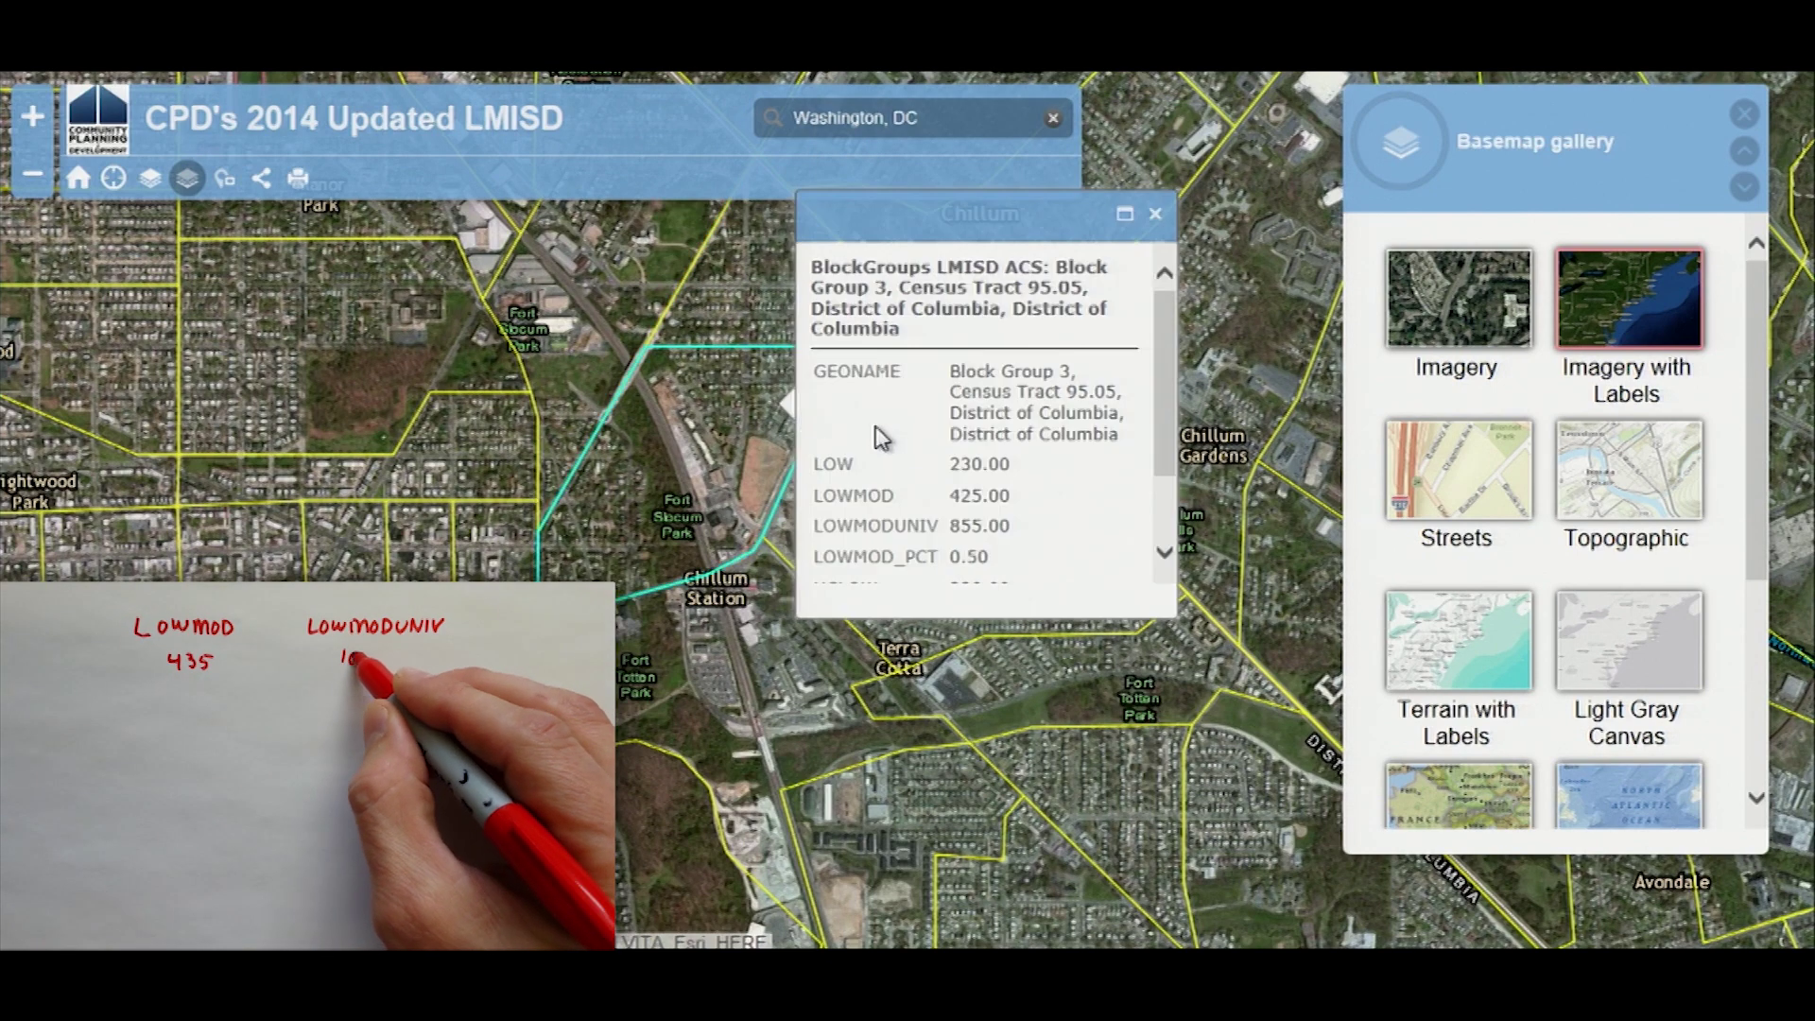
left_click_drag(1012, 495, 943, 535)
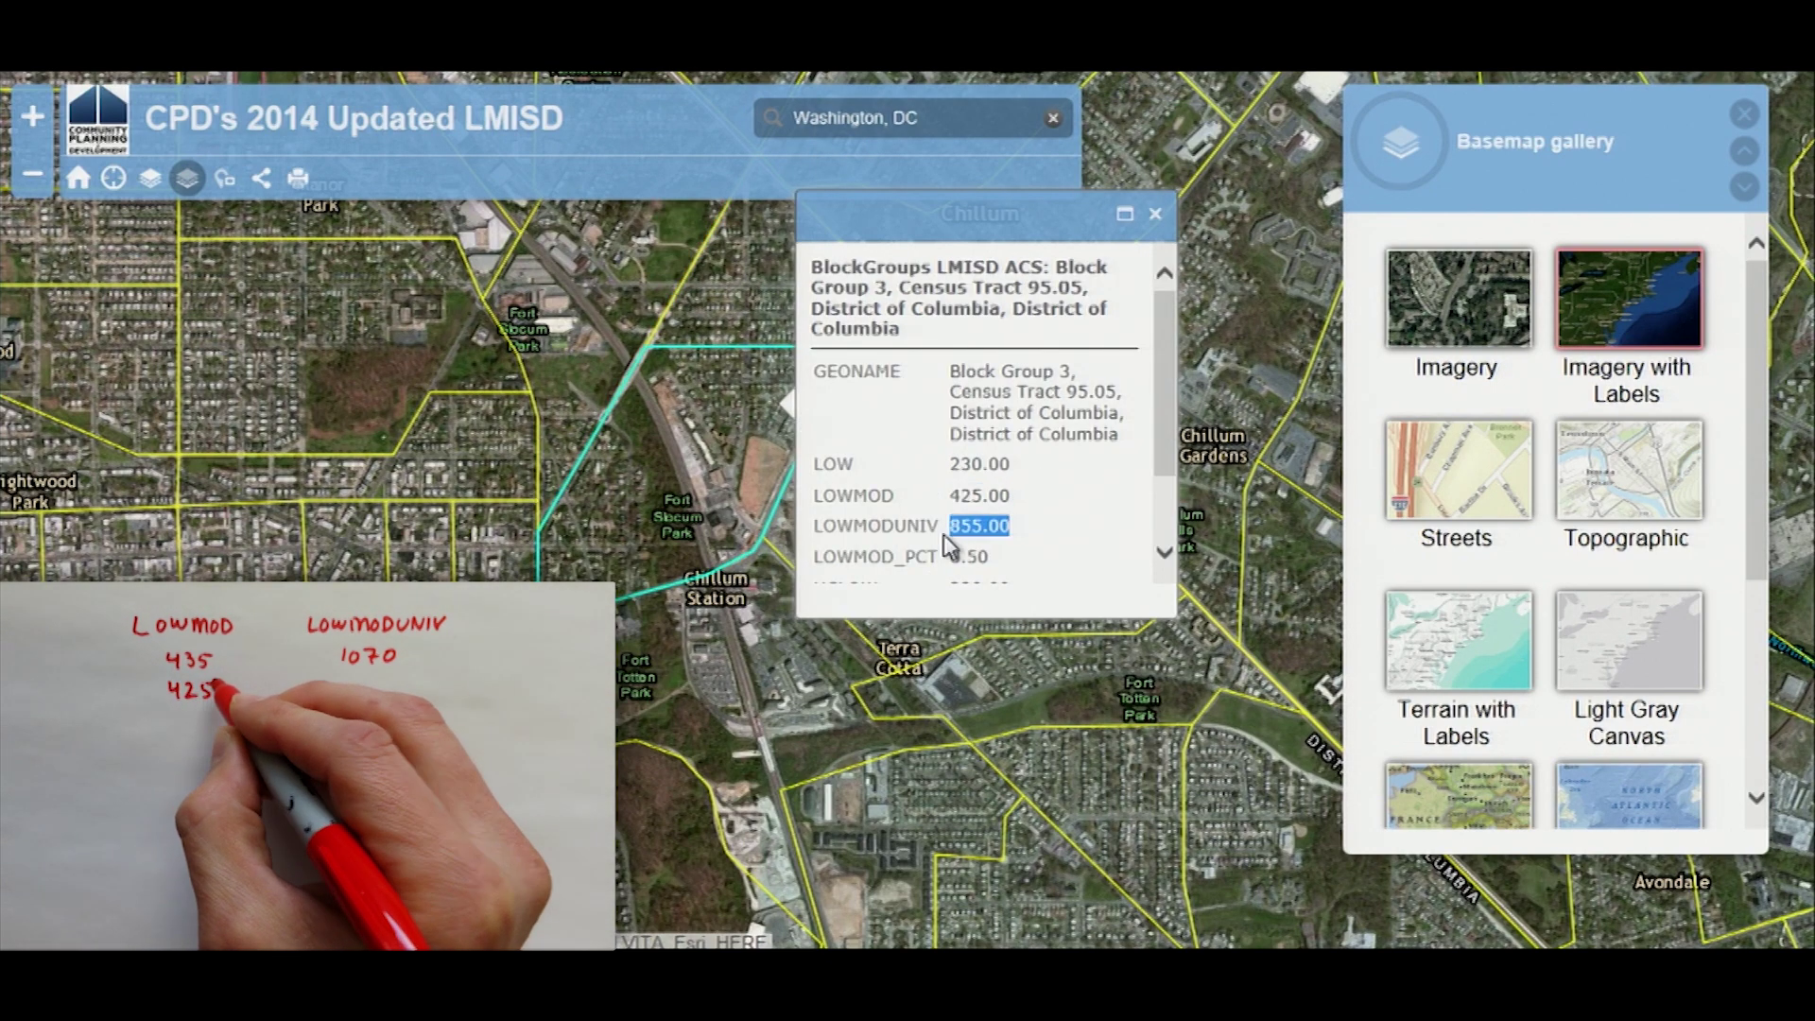
left_click(1155, 214)
left_click(922, 488)
left_click_drag(1157, 579, 1080, 608)
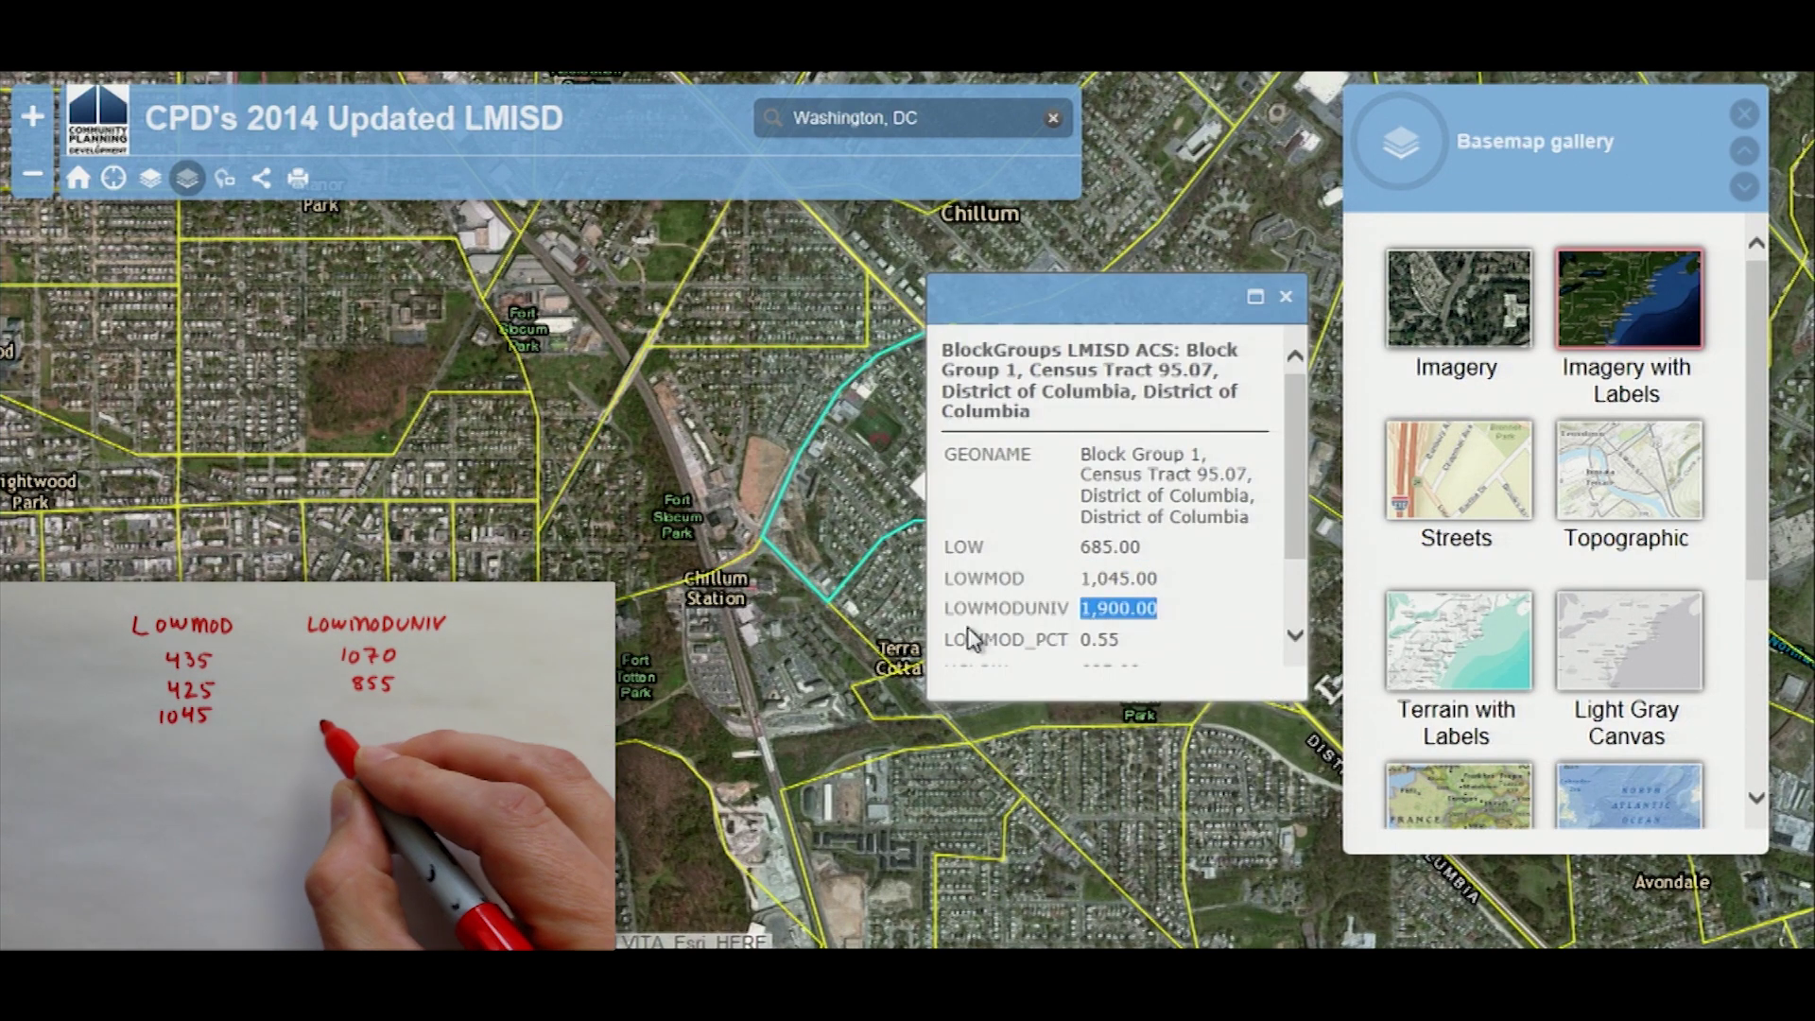
left_click(884, 614)
left_click_drag(1121, 707, 1066, 735)
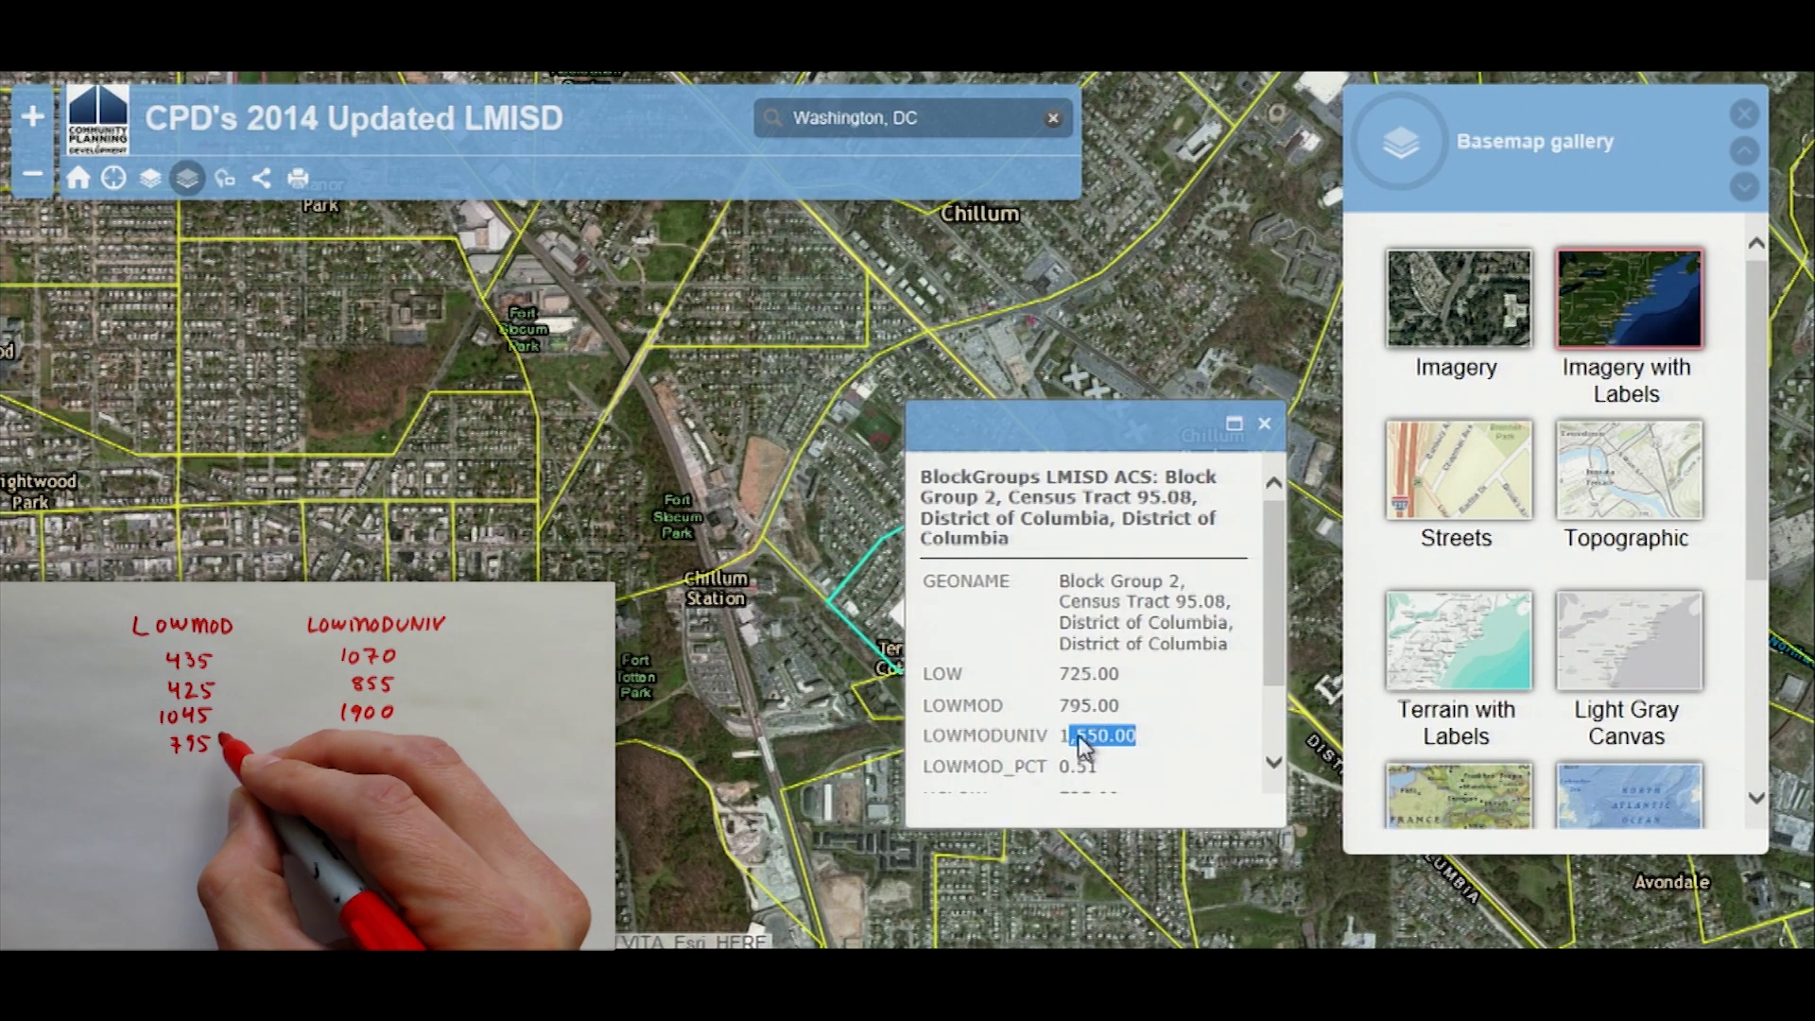
left_click(1265, 426)
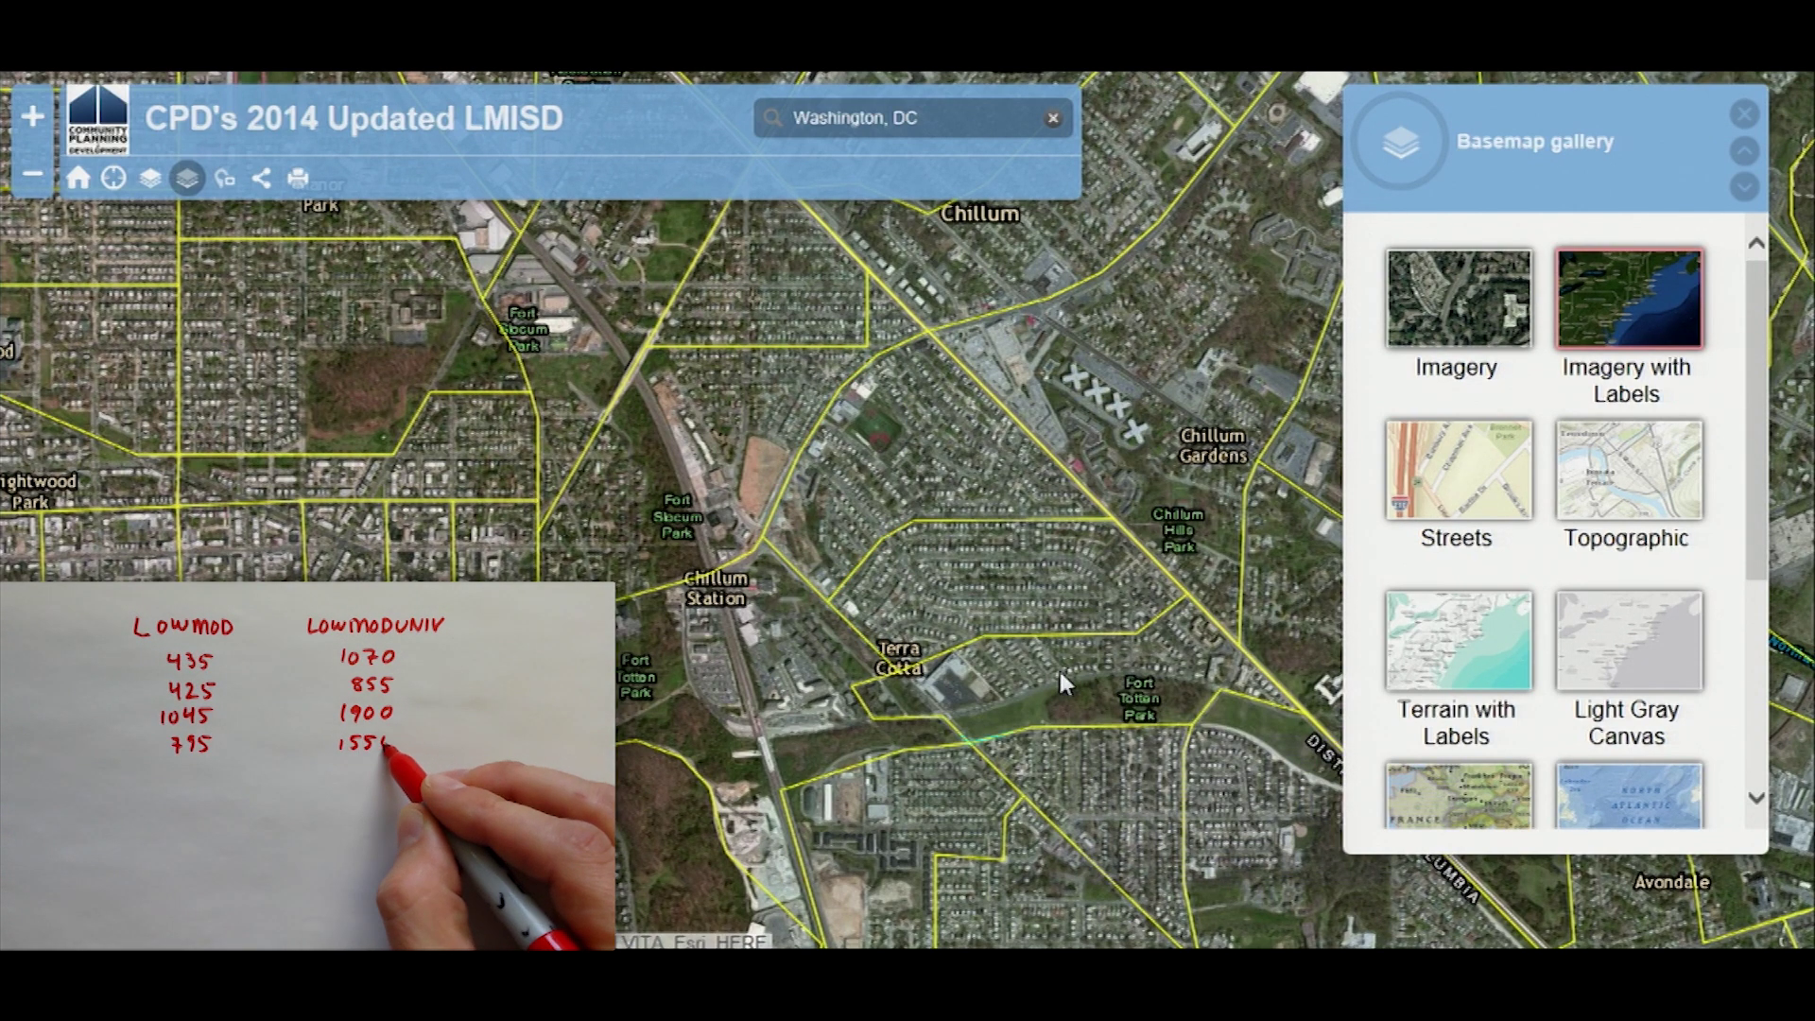
left_click(1057, 667)
left_click_drag(1302, 773, 1234, 761)
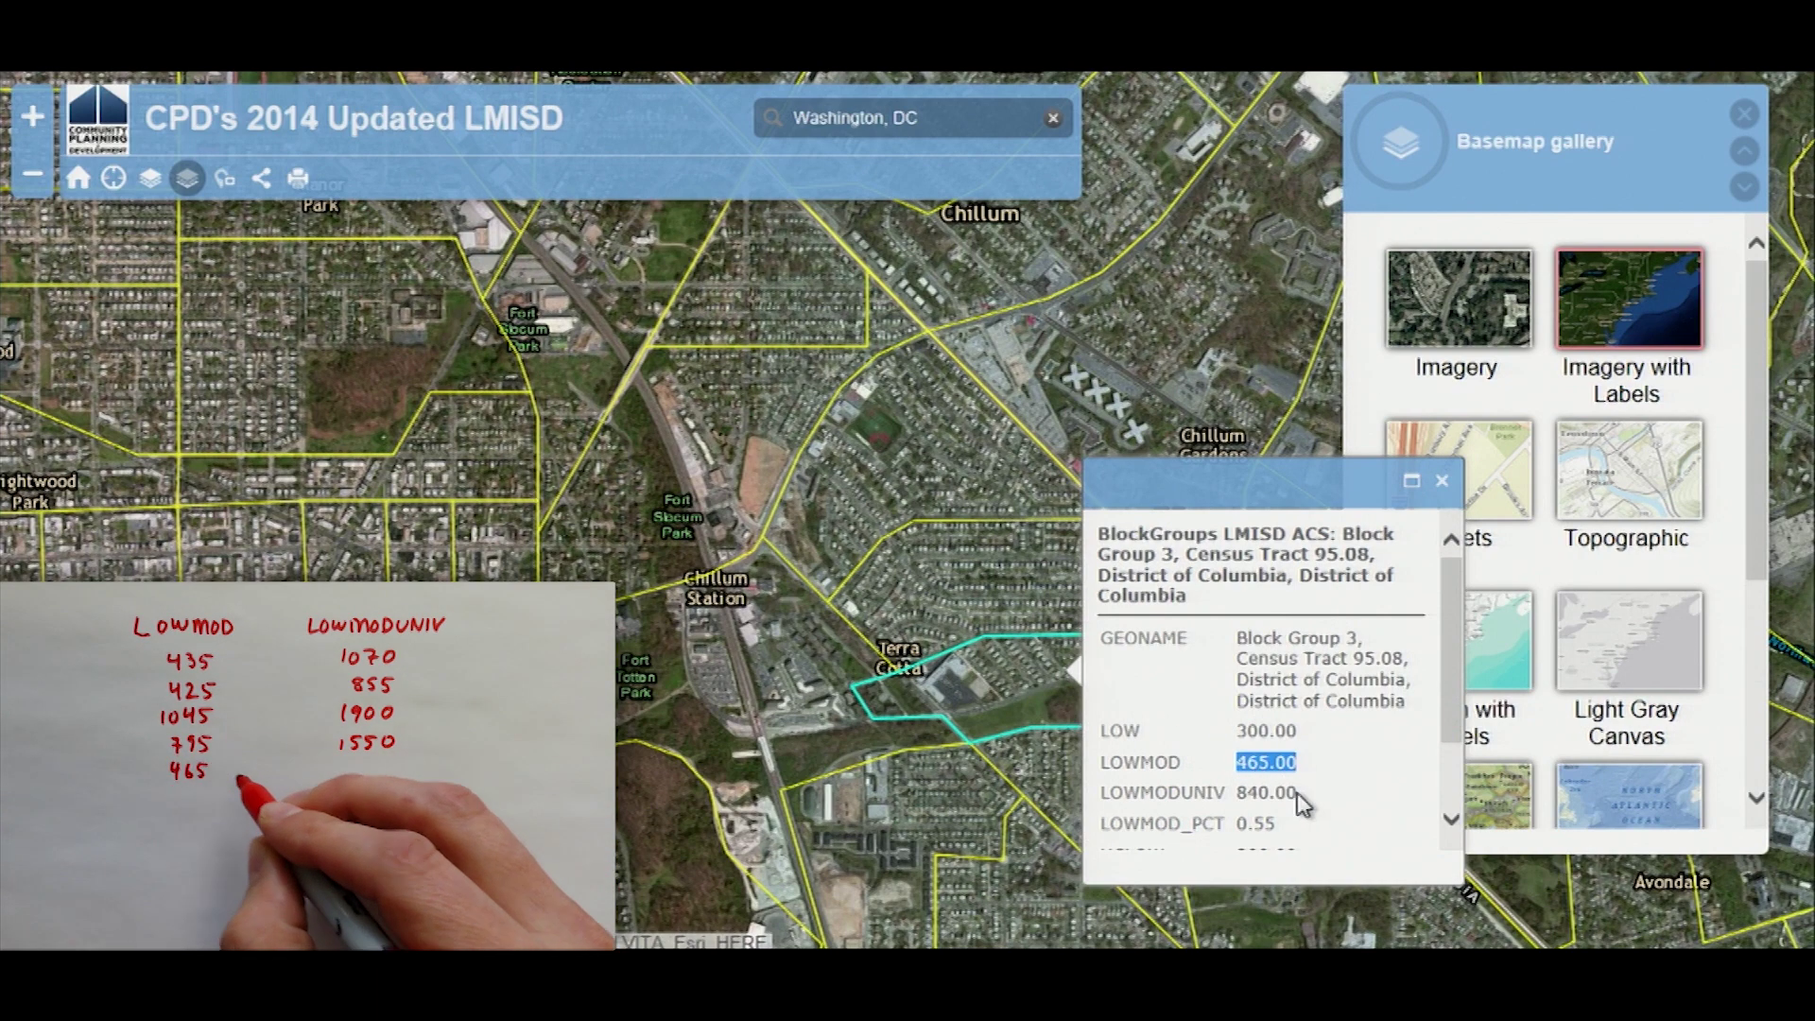
left_click(1296, 794)
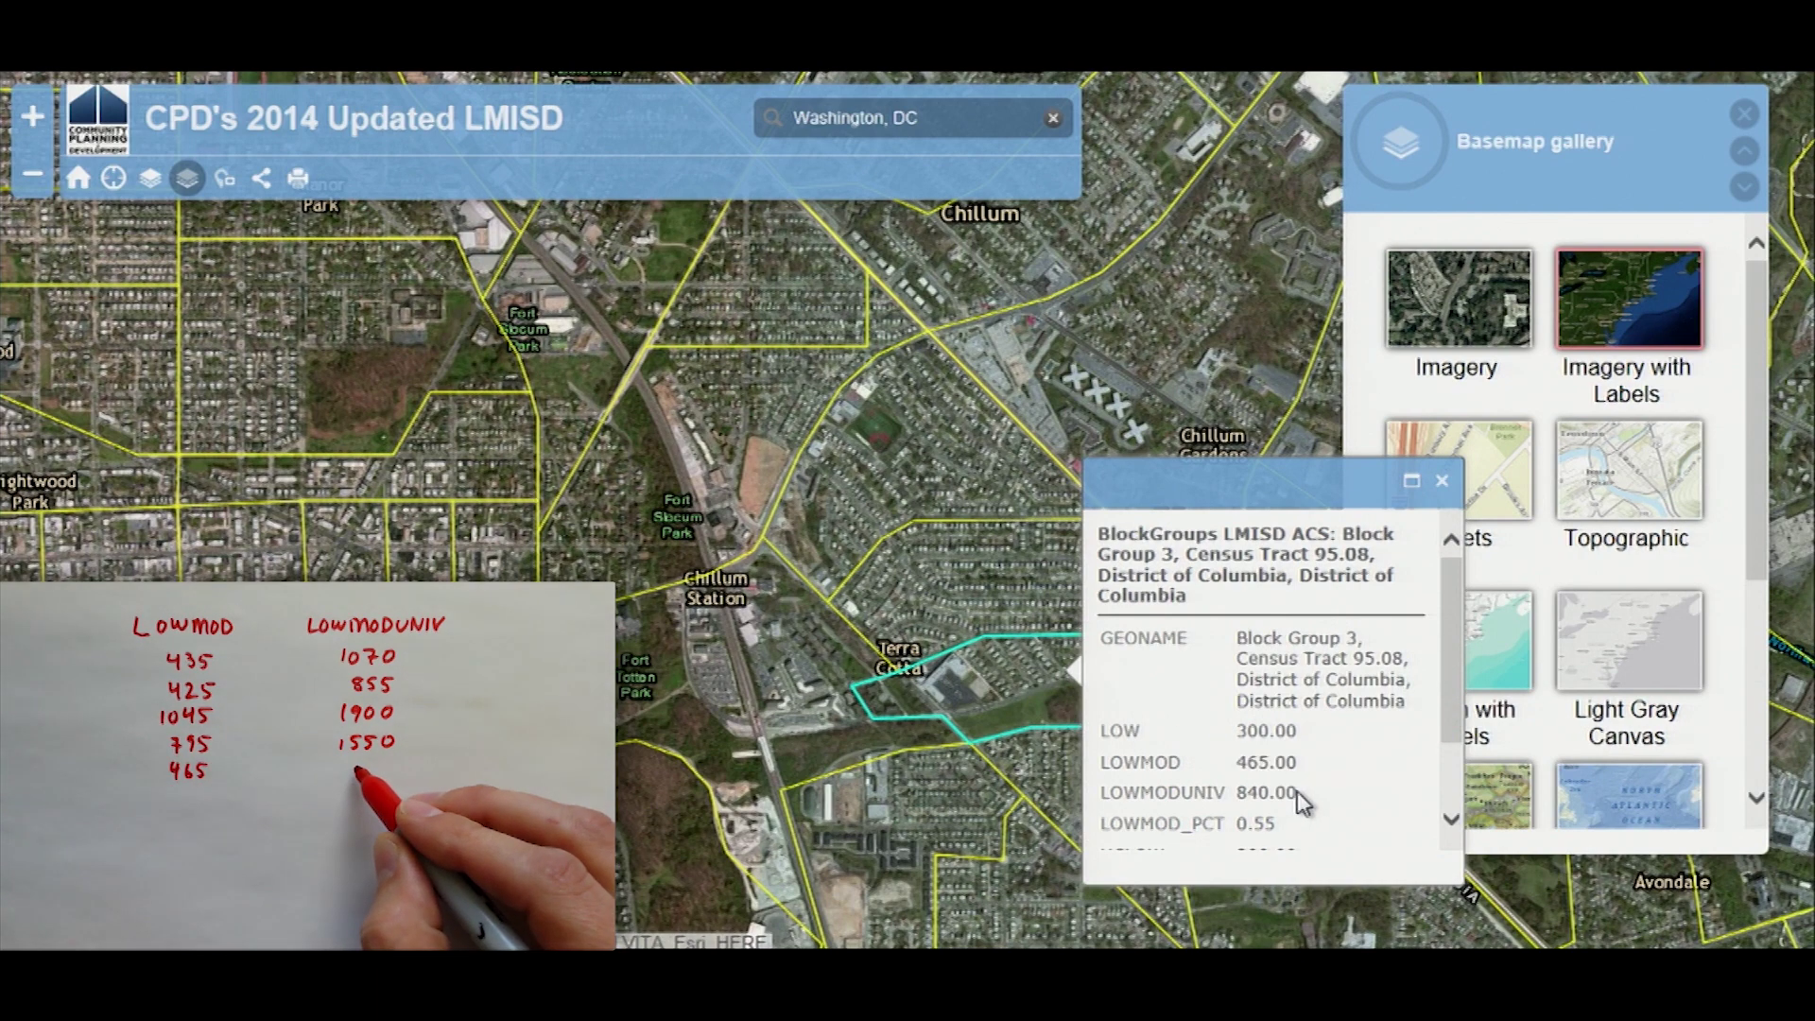
left_click(1442, 480)
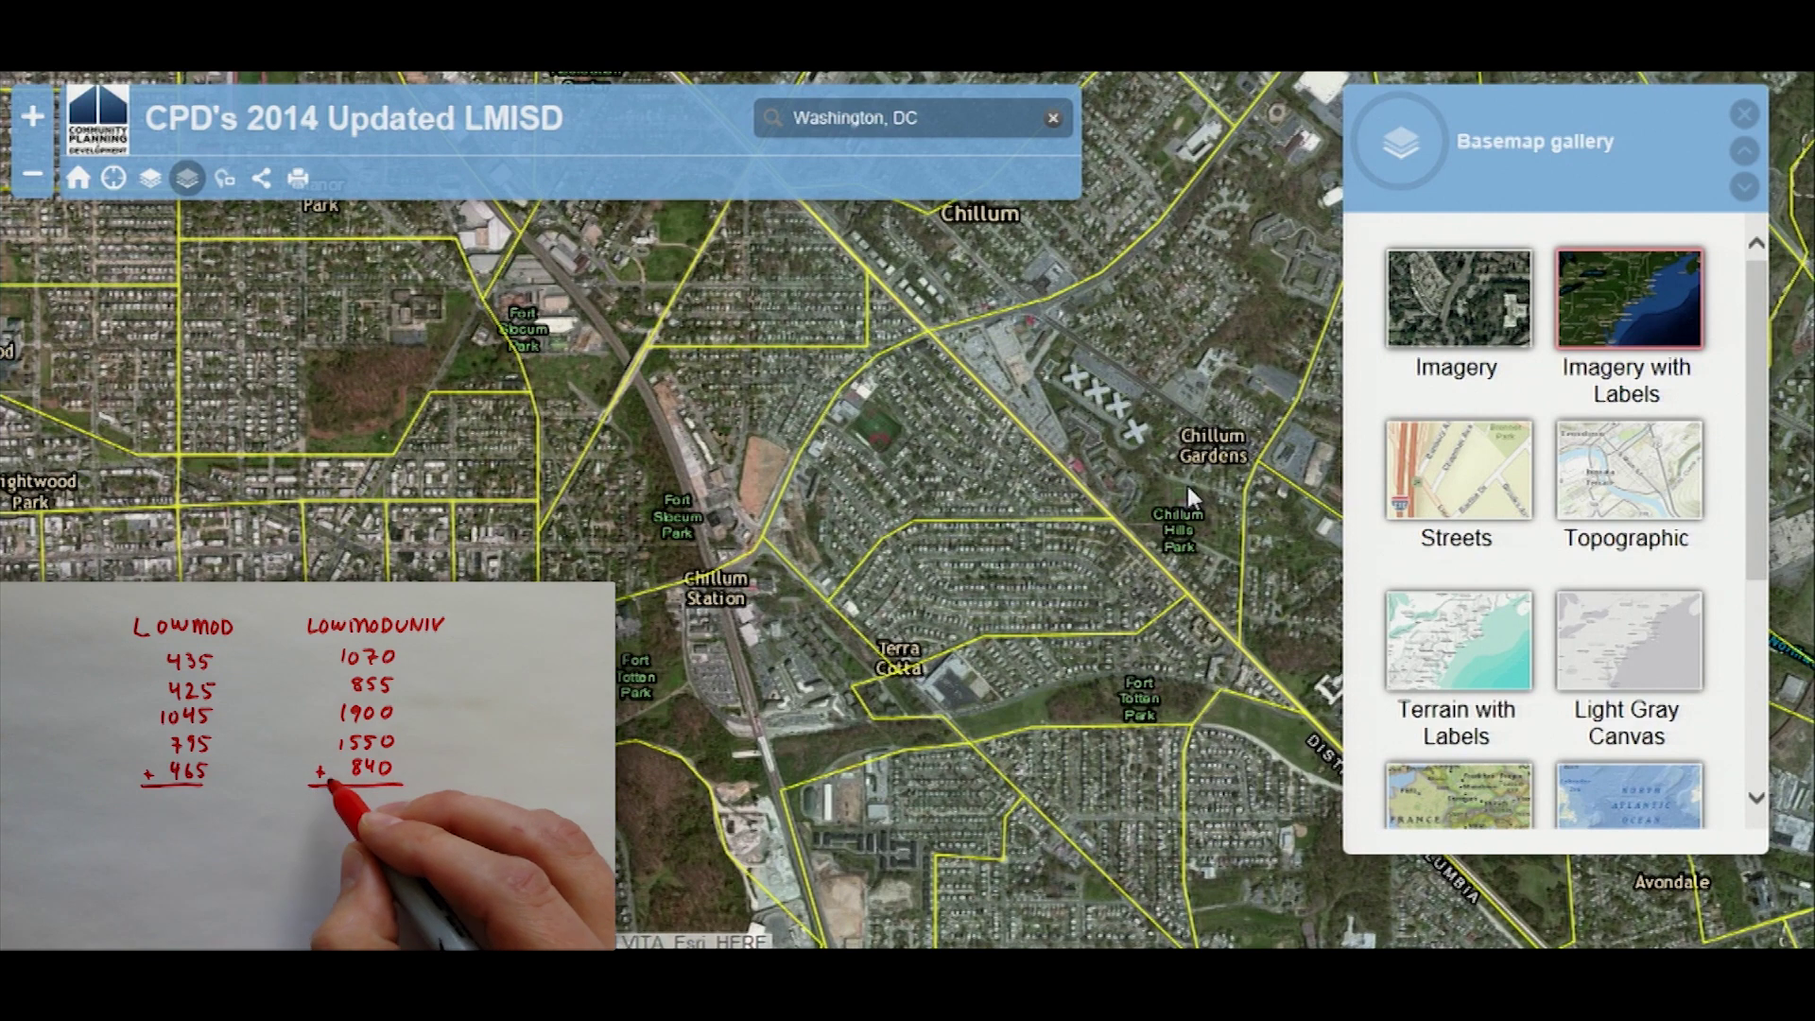